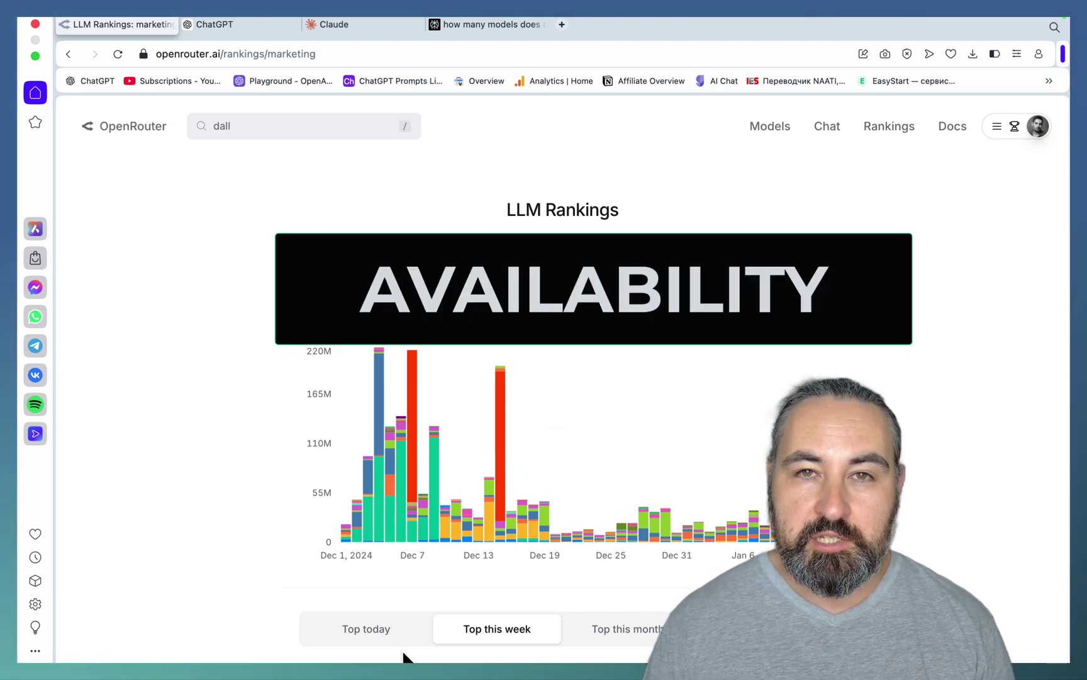
Switch to the empty Claude new-chat tab
click(373, 34)
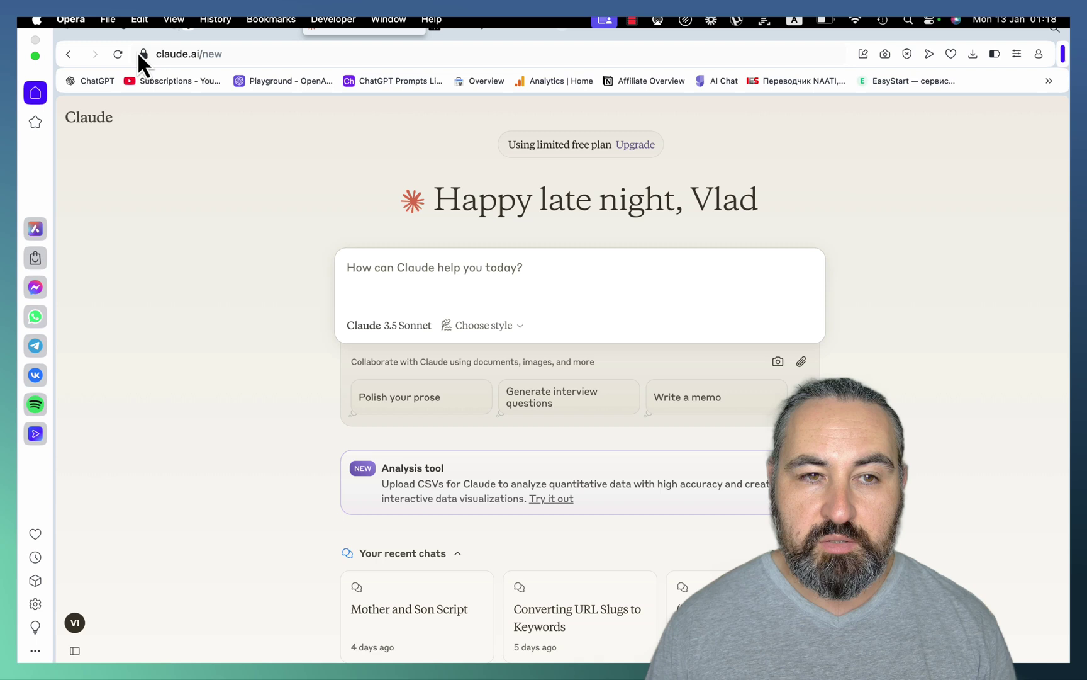
Return to the 'LLM Rankings: marketing' OpenRouter tab
click(134, 25)
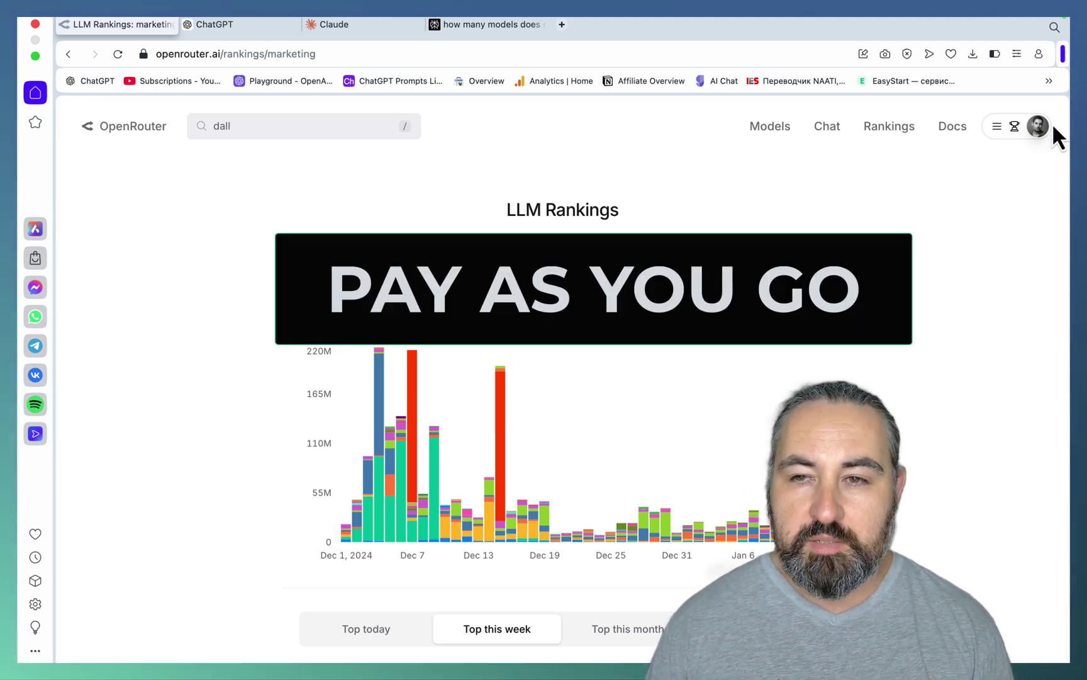
From the avatar menu, view Credits: the $4.643 balance and past top-up payments
click(1037, 128)
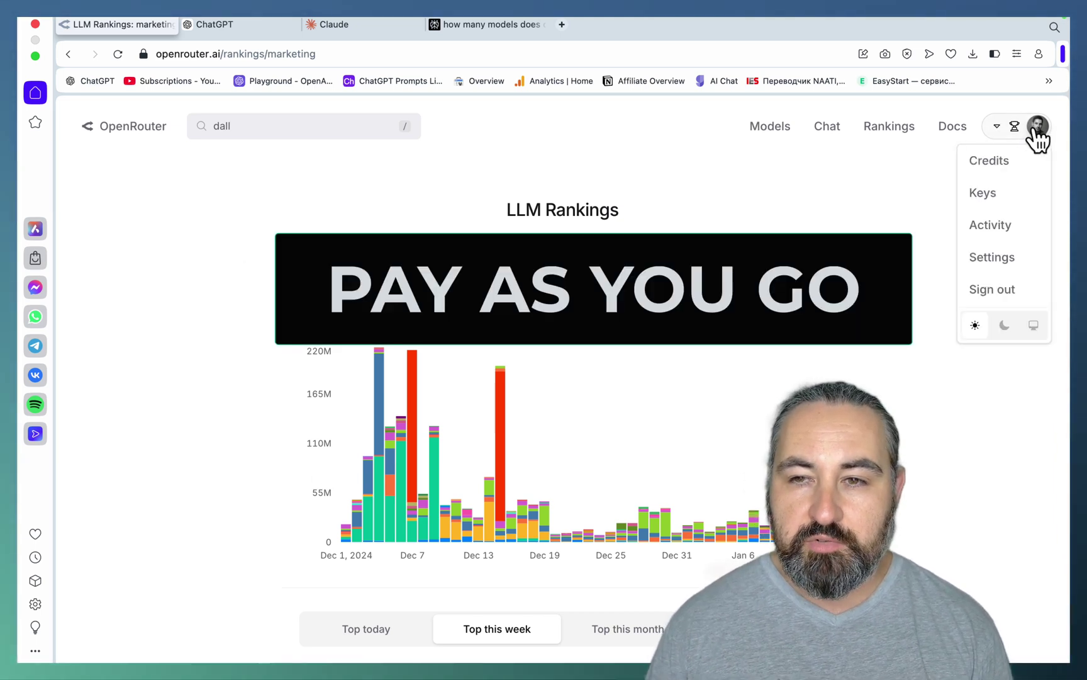
click(315, 478)
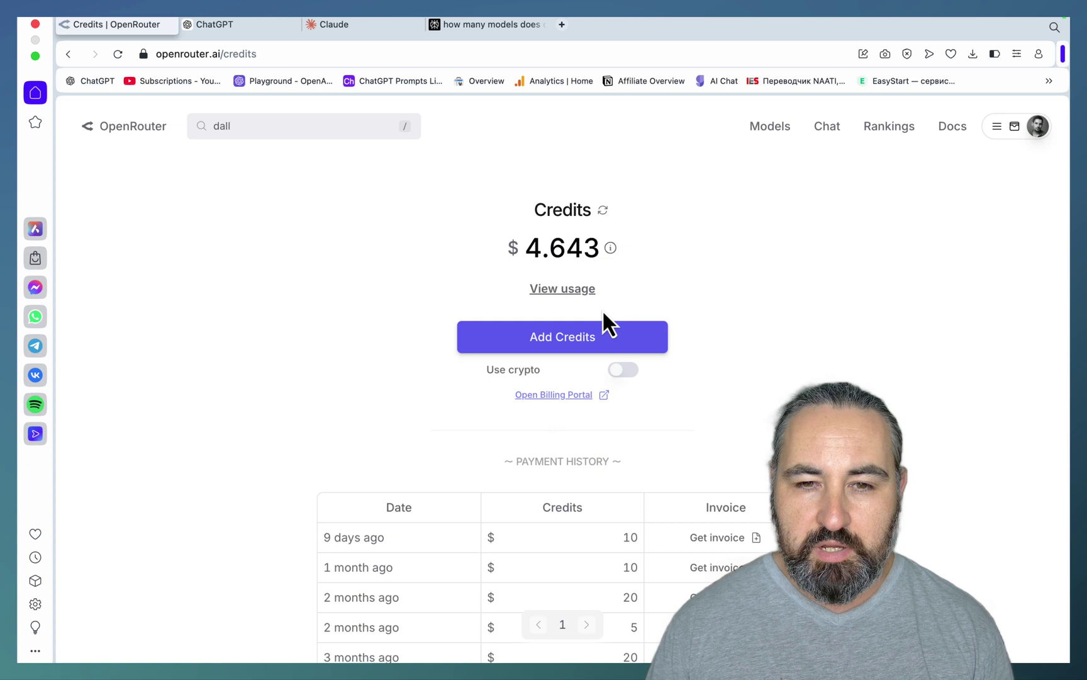
scroll(706, 314, down, 3)
scroll(706, 313, up, 2)
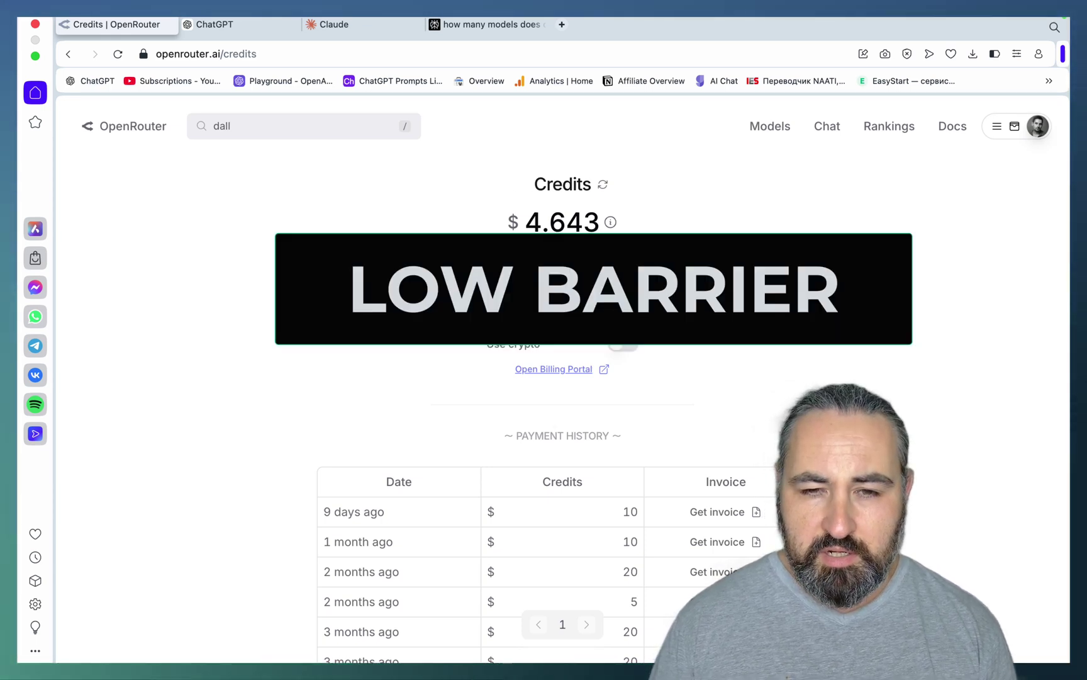
click(705, 312)
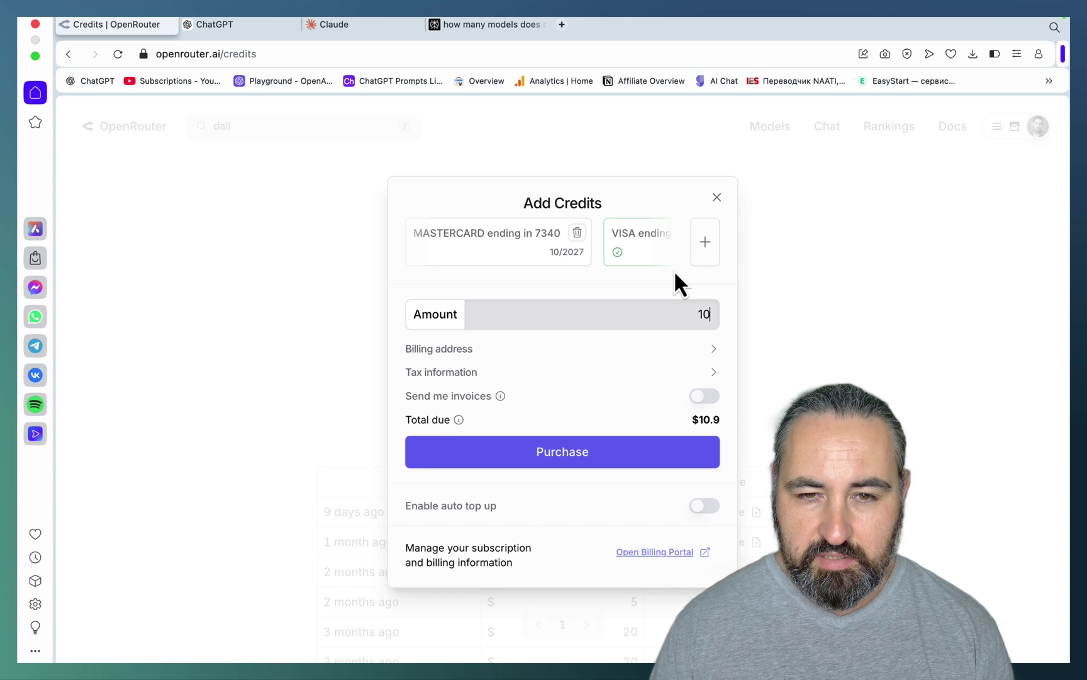
key(BackSpace)
key(BackSpace)
text(5)
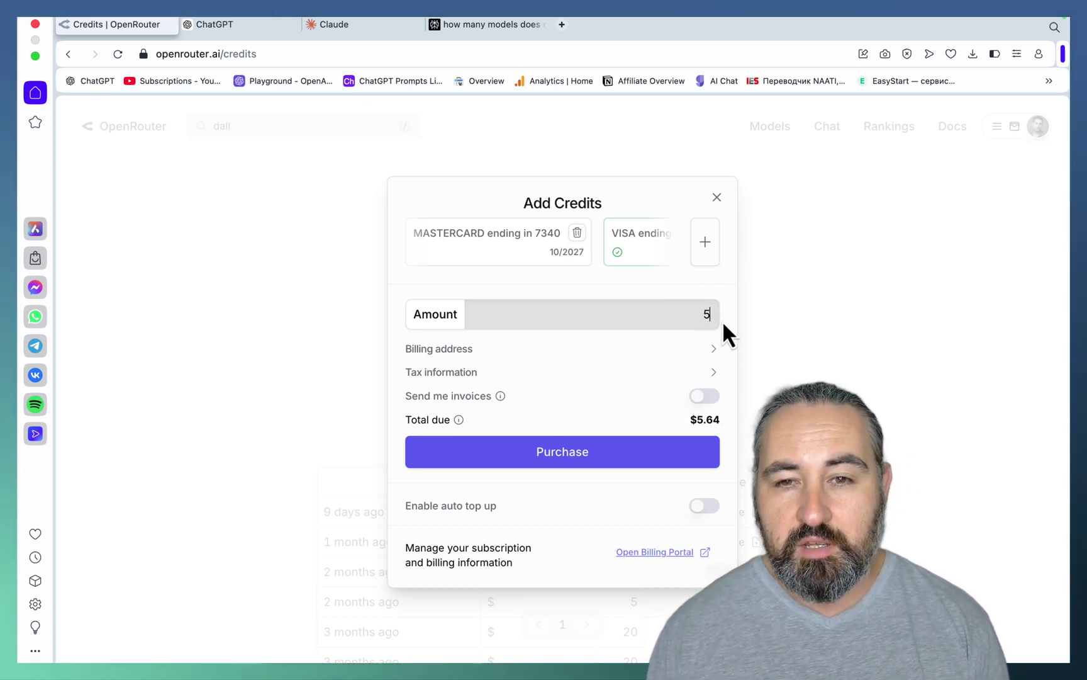
click(717, 198)
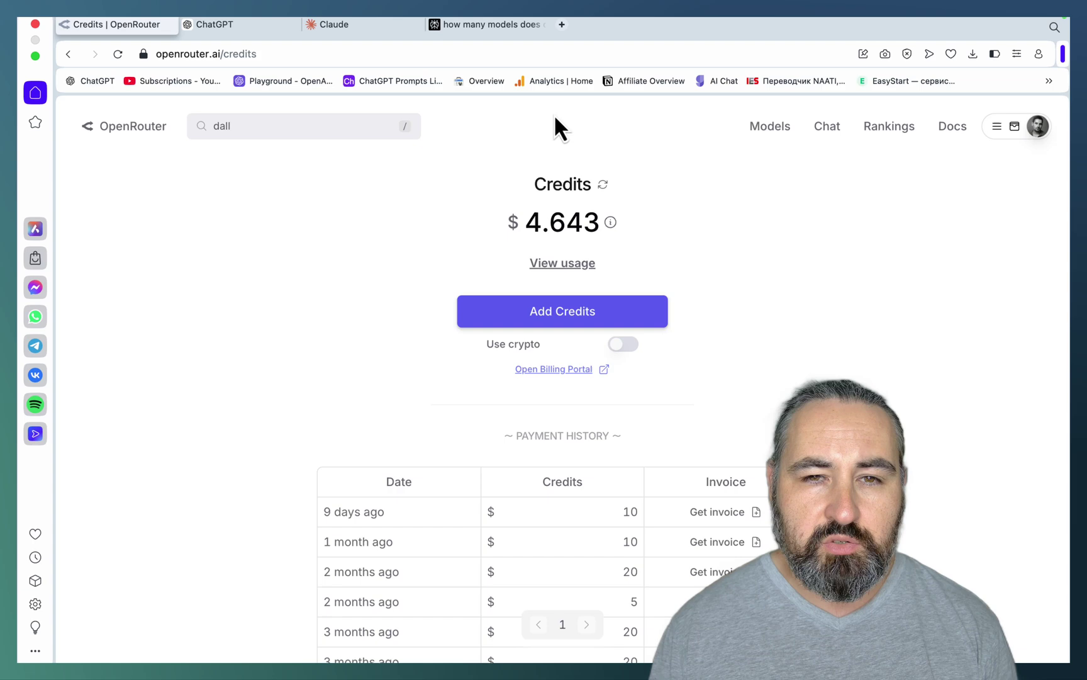
In Perplexity settings, browse the AI Model options, keeping Claude 3.5 Sonnet
click(486, 28)
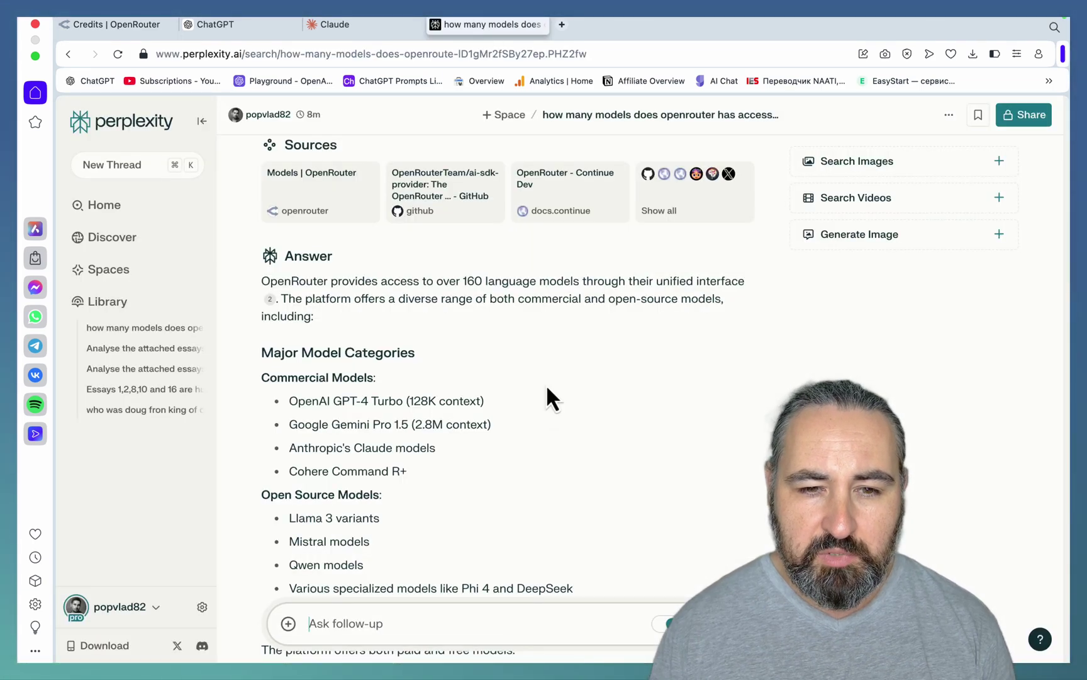
scroll(545, 383, up, 2)
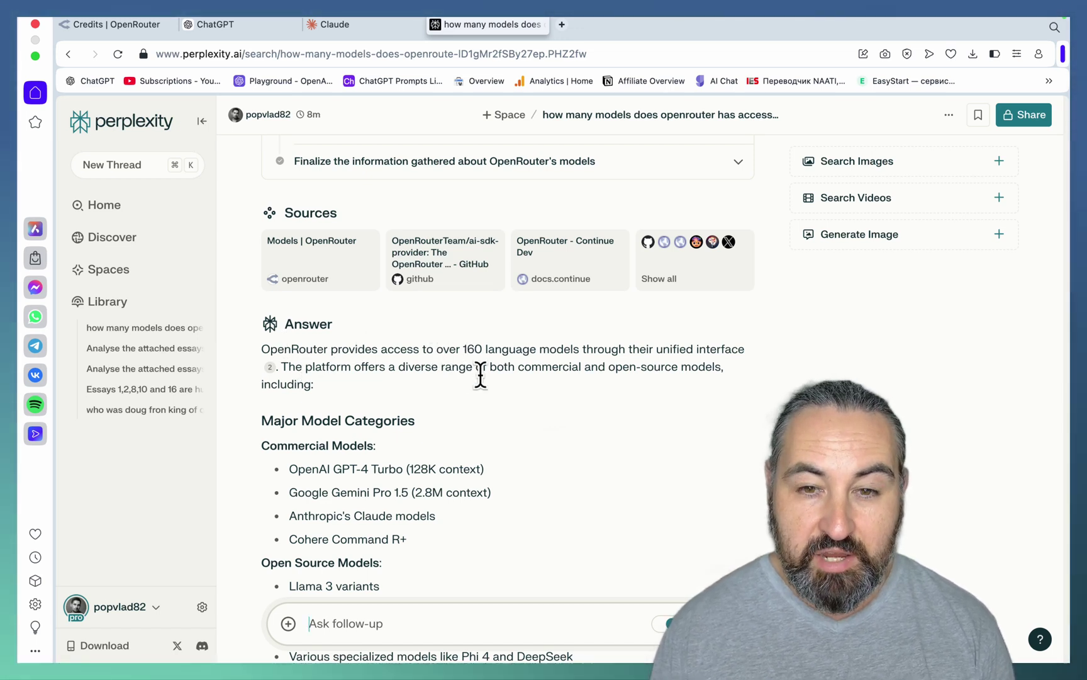
click(202, 607)
scroll(719, 353, down, 4)
scroll(723, 387, down, 4)
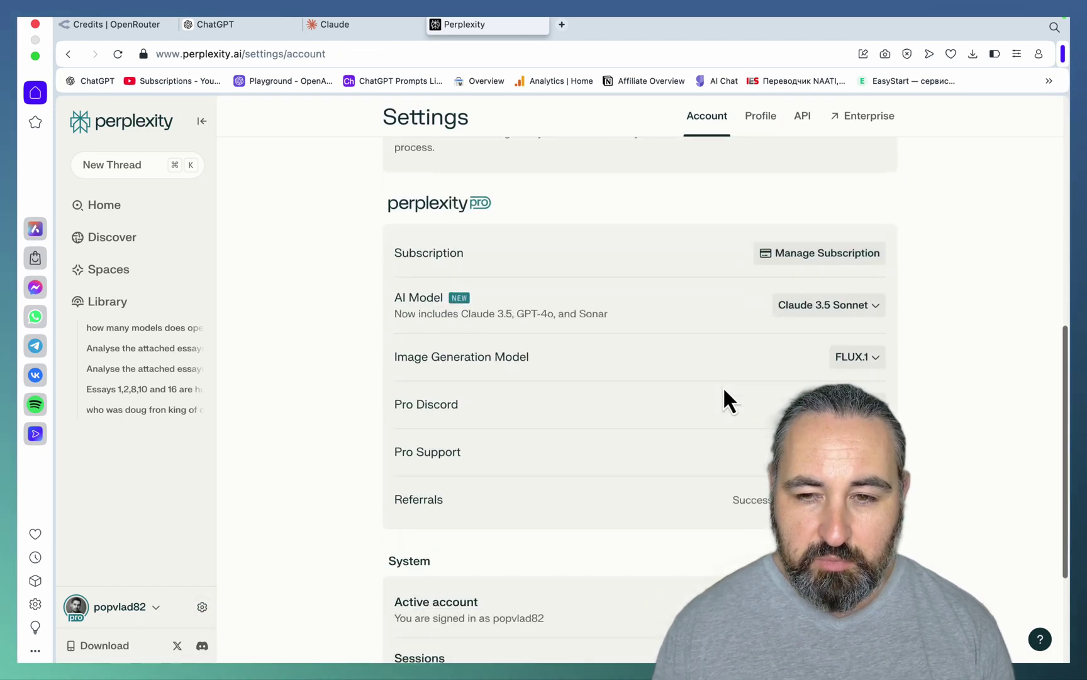
click(871, 308)
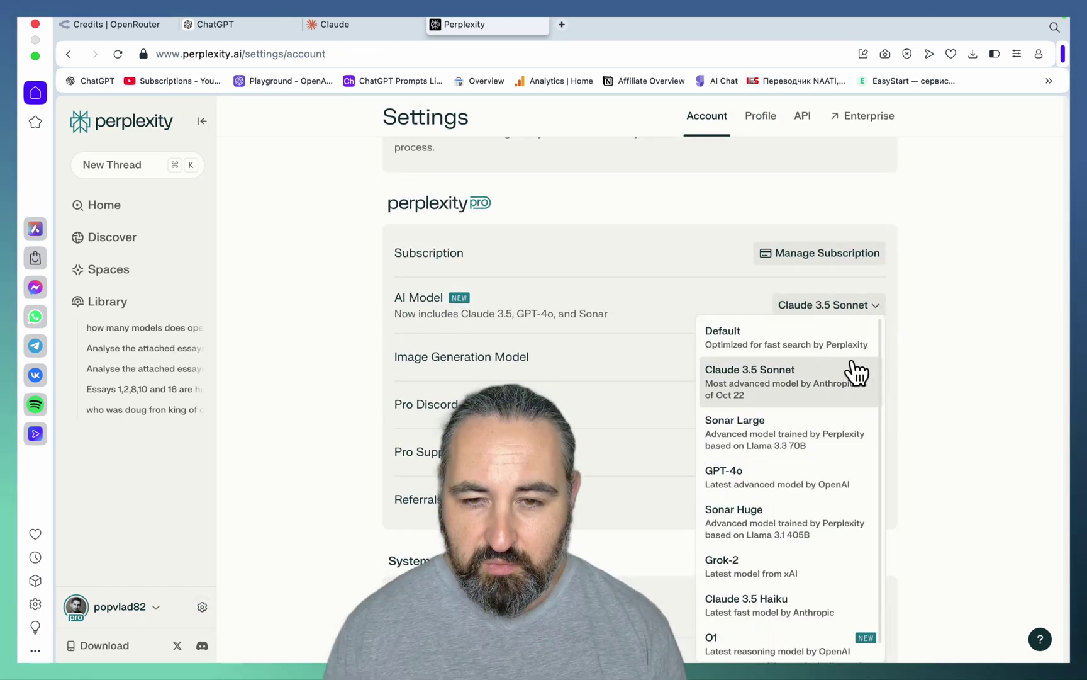
scroll(723, 594, down, 1)
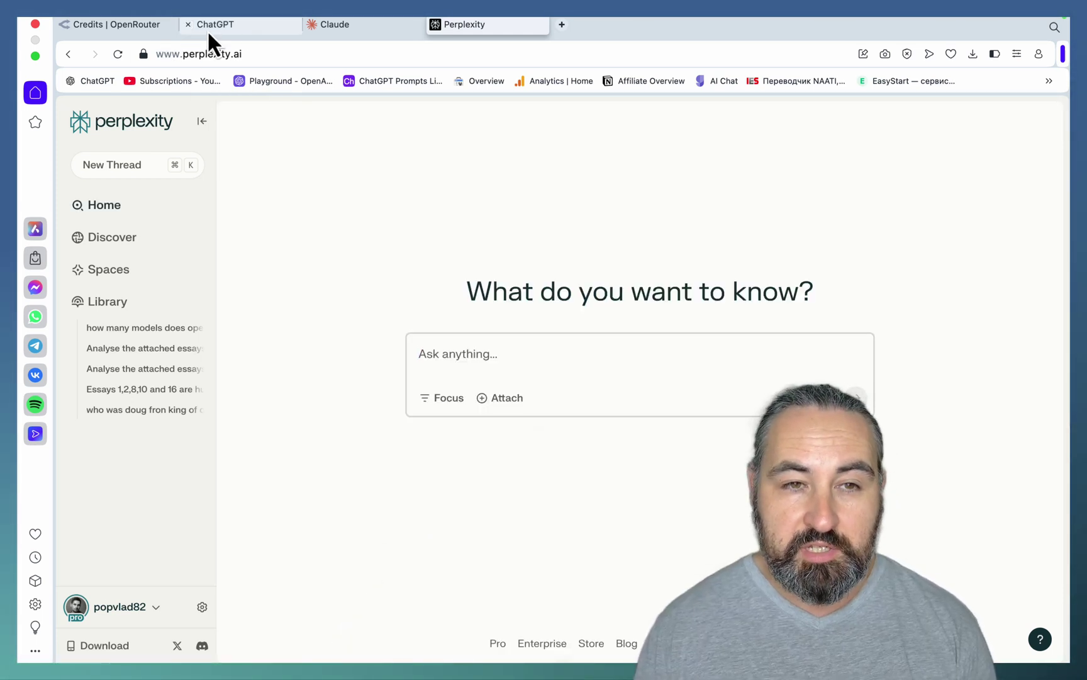
Open OpenRouter's LLM rankings filtered to the Marketing/Seo category
click(136, 25)
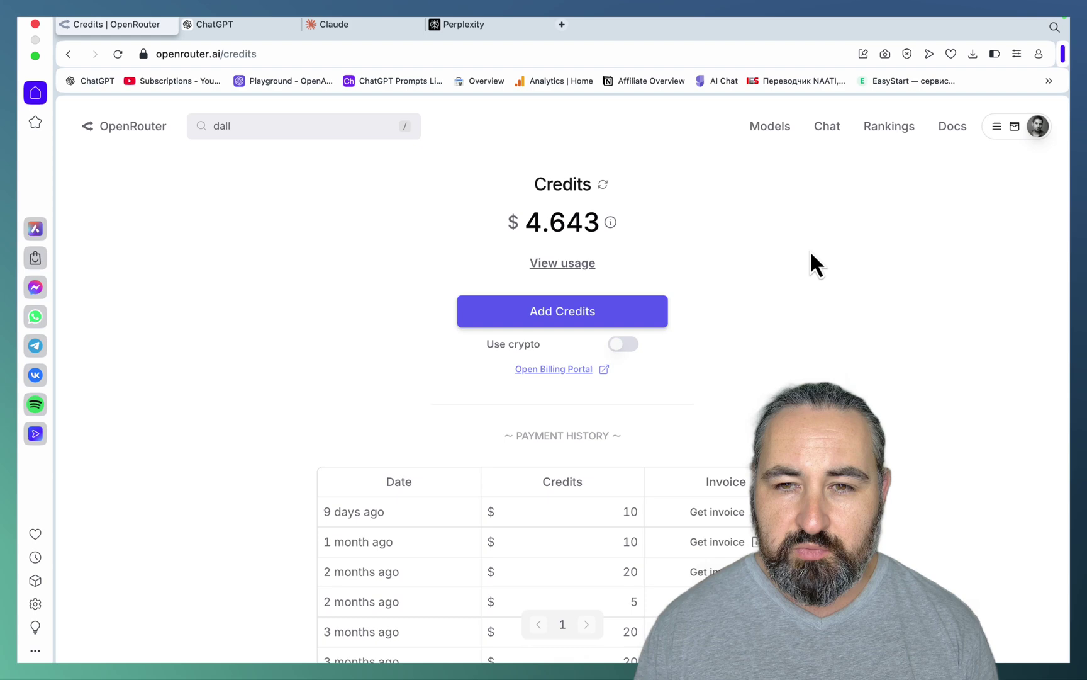
click(890, 129)
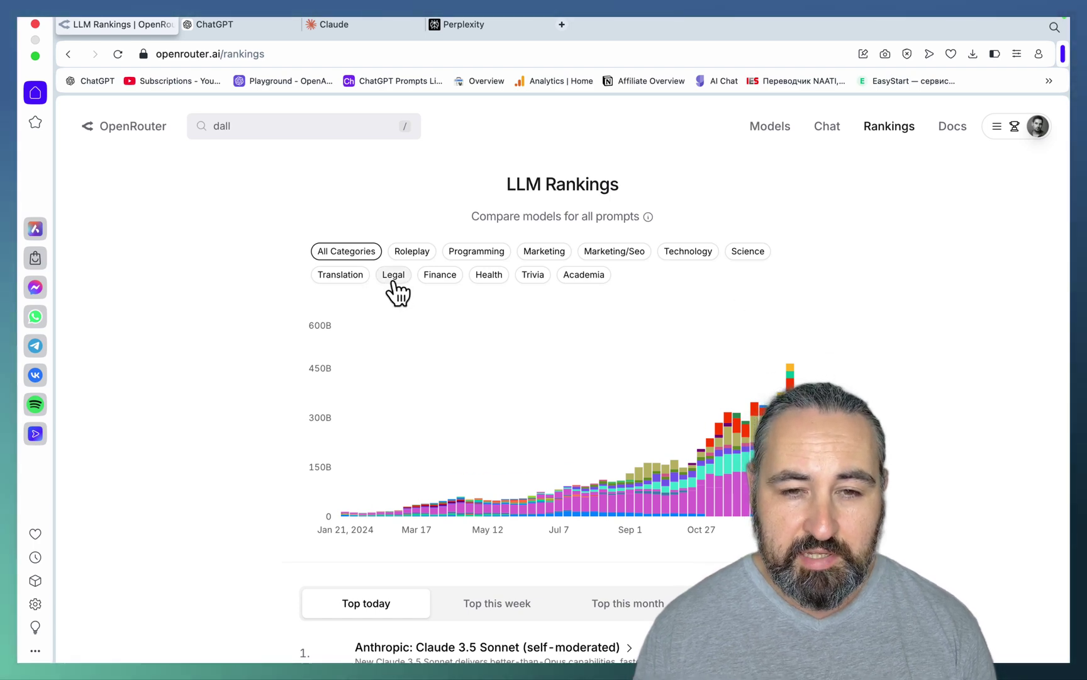
right_click(620, 254)
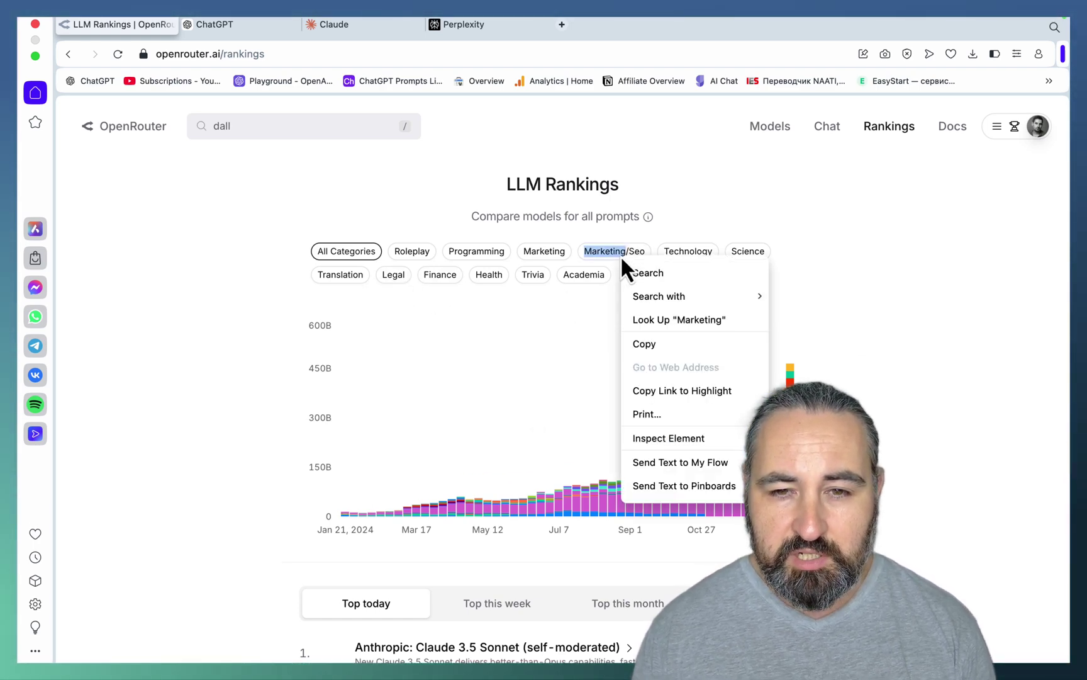
click(607, 252)
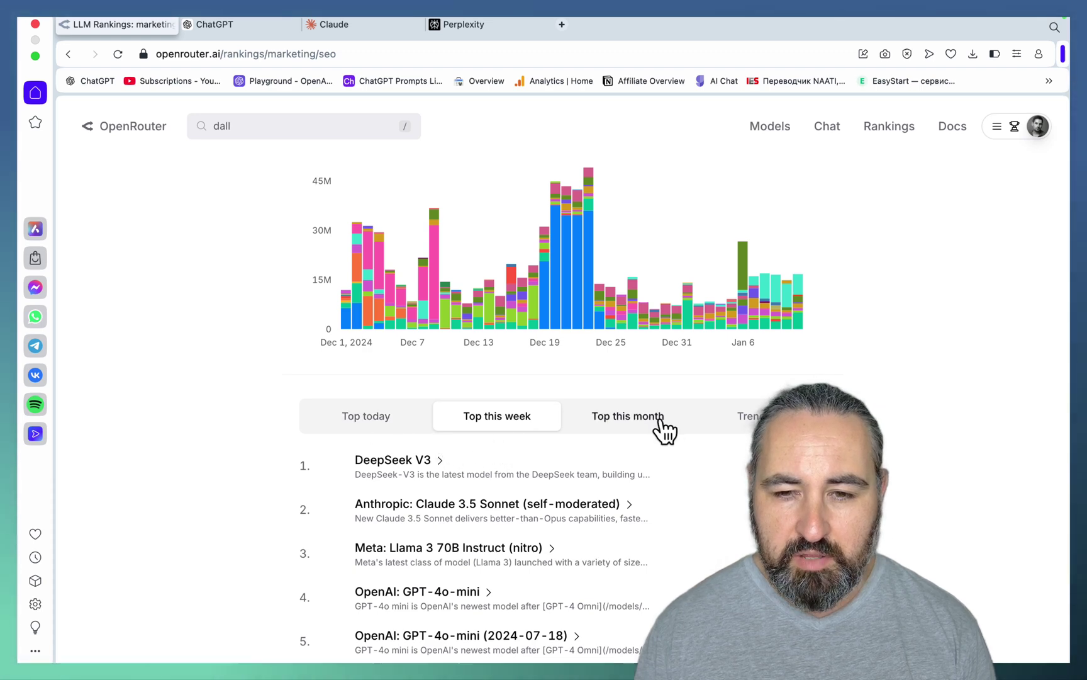
Scroll through this week's top models list, led by DeepSeek V3
scroll(999, 397, down, 3)
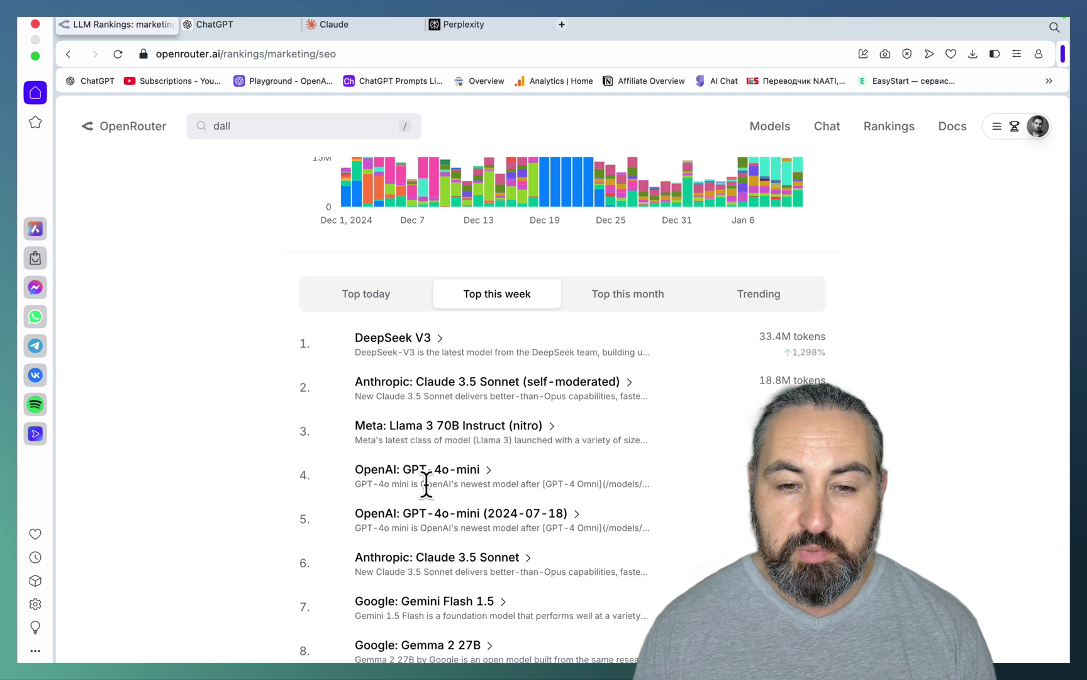
scroll(578, 502, up, 5)
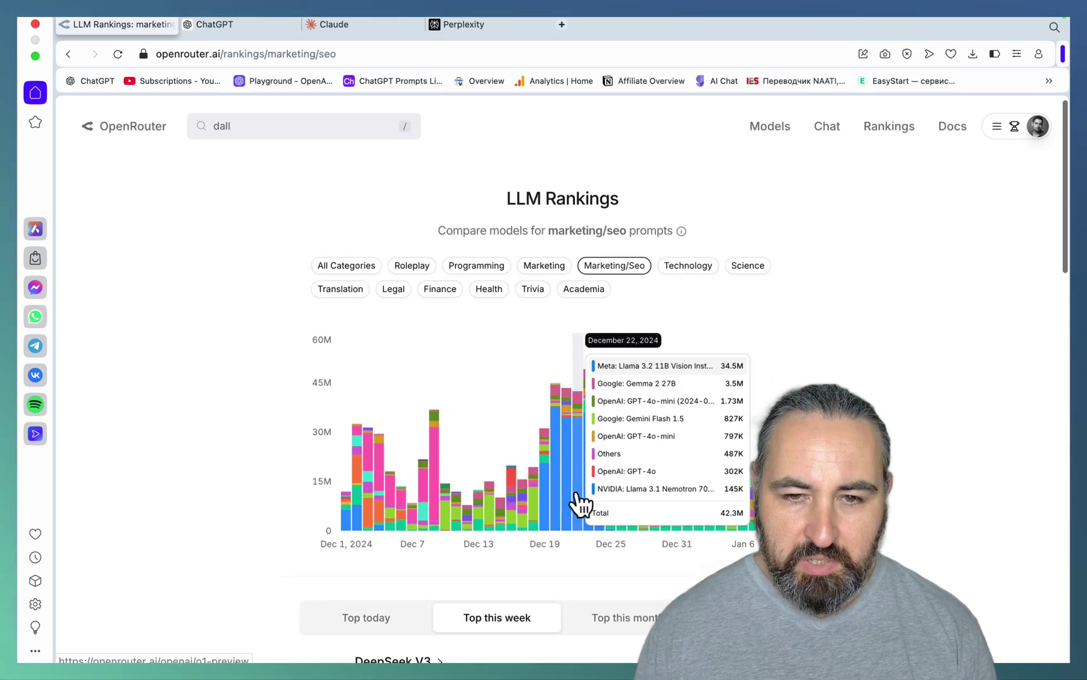
scroll(659, 328, down, 3)
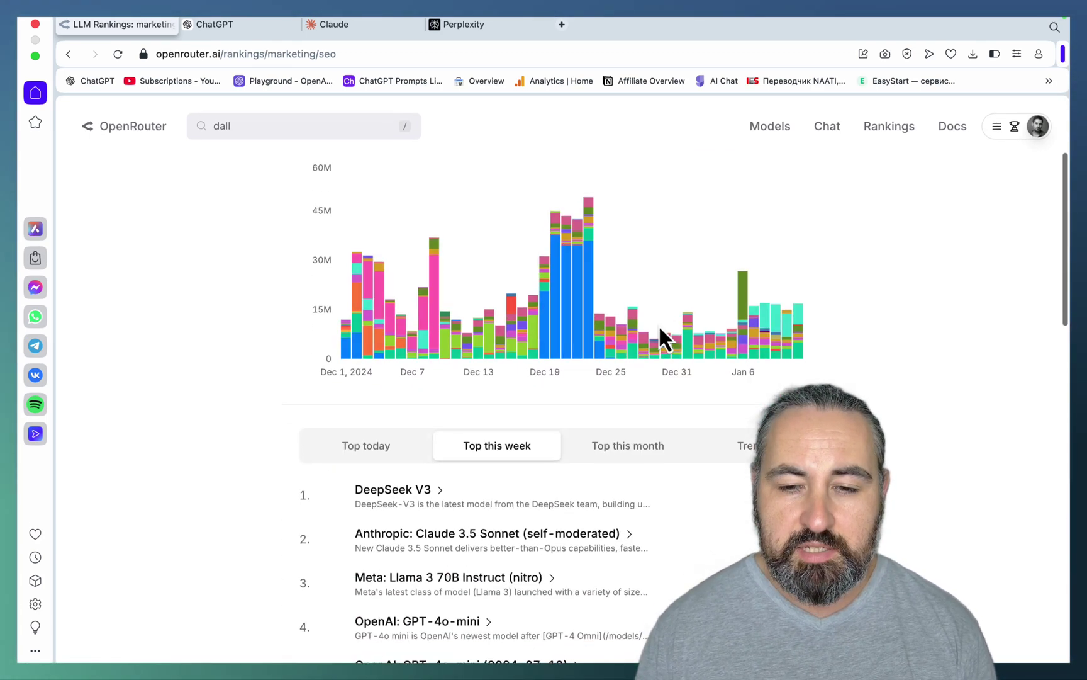
scroll(658, 324, down, 2)
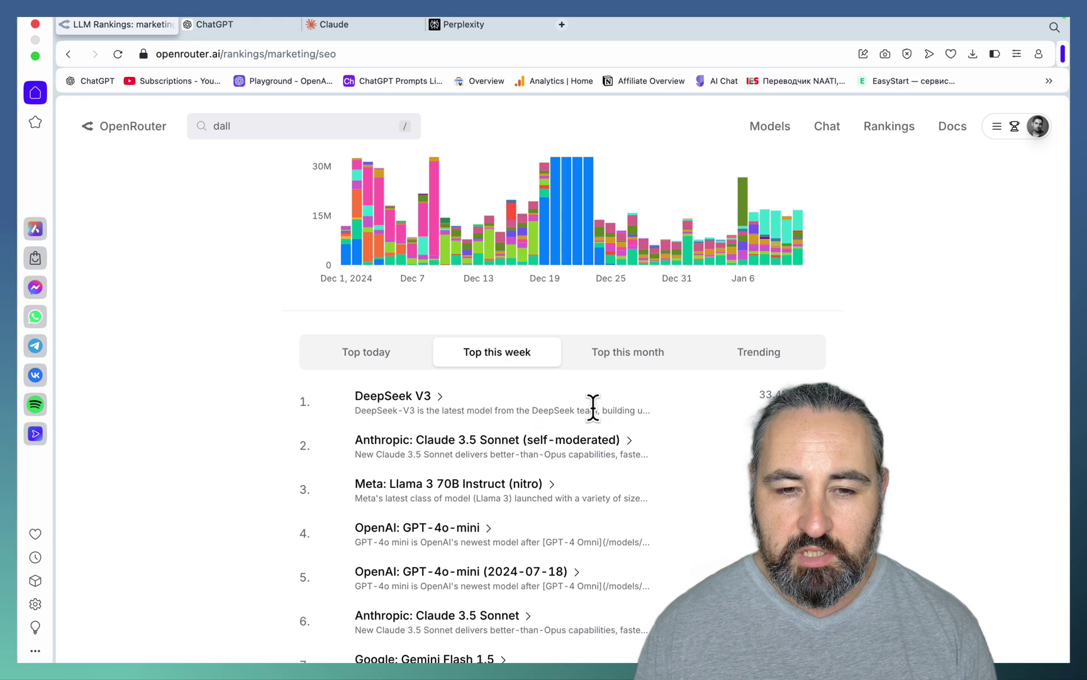
scroll(592, 406, down, 3)
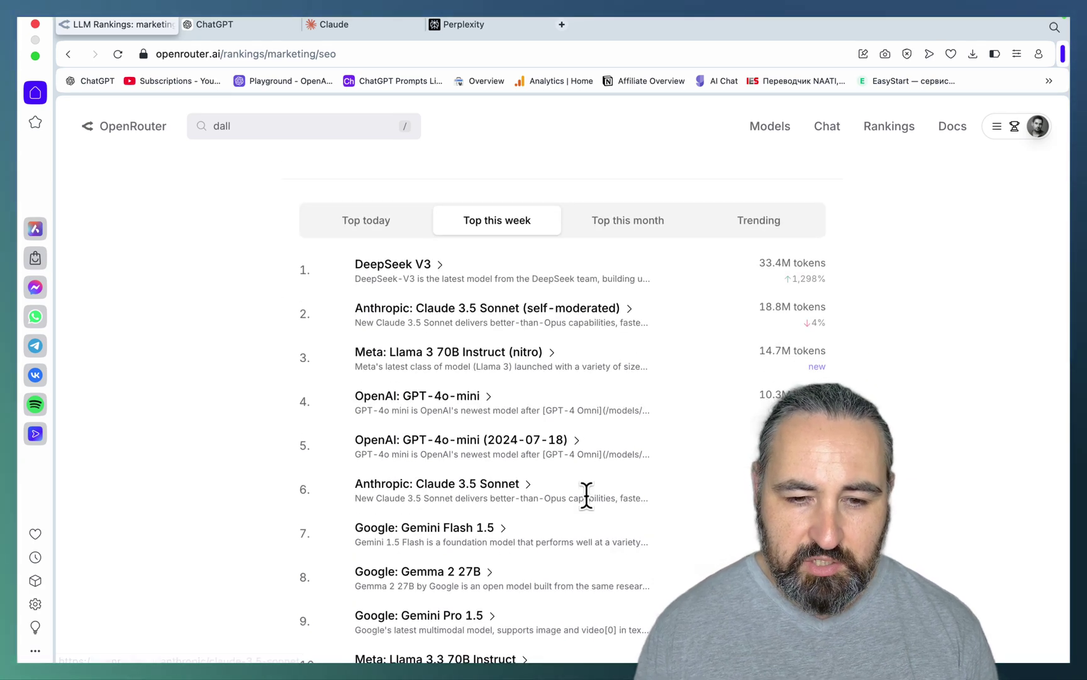
scroll(586, 495, down, 3)
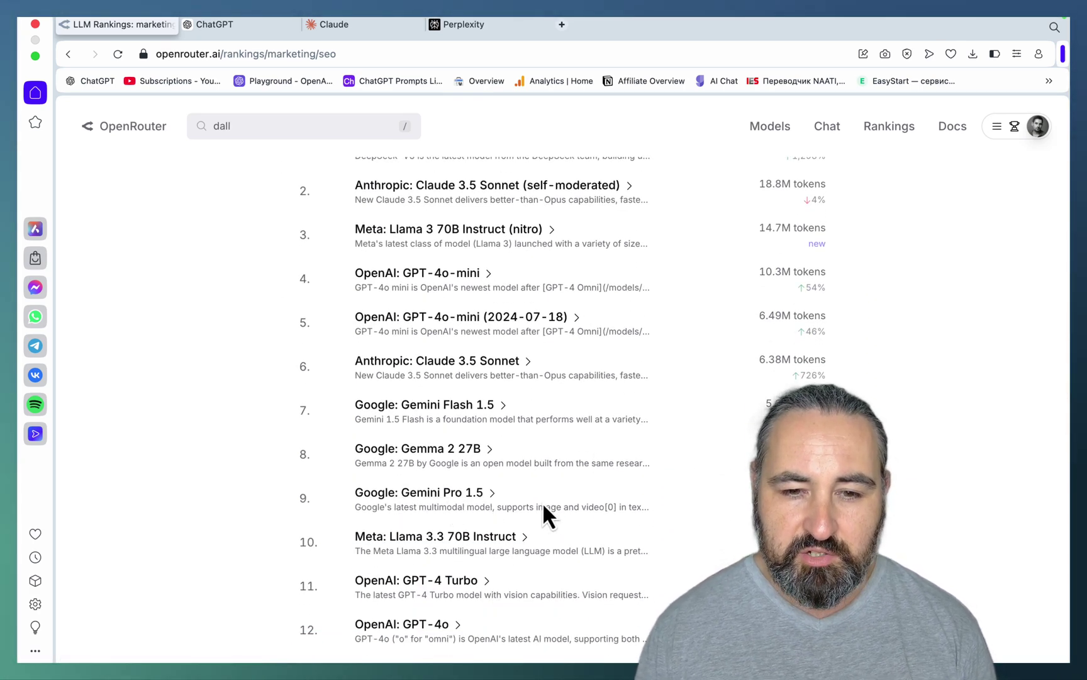
scroll(544, 497, up, 5)
scroll(546, 488, down, 10)
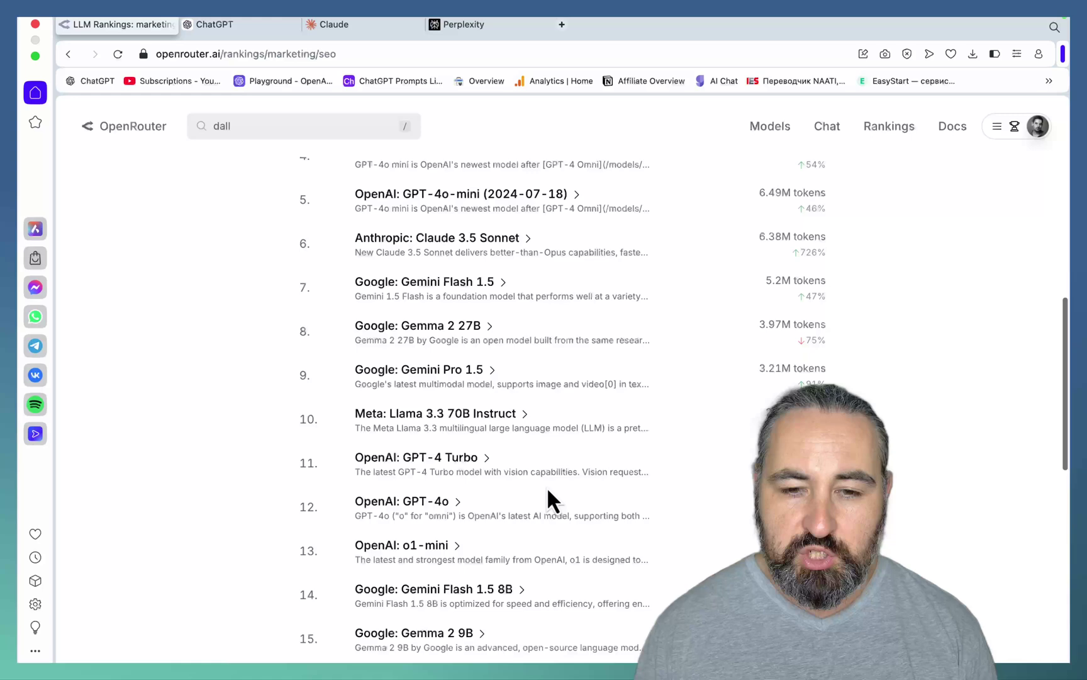
scroll(547, 487, down, 10)
scroll(547, 487, up, 15)
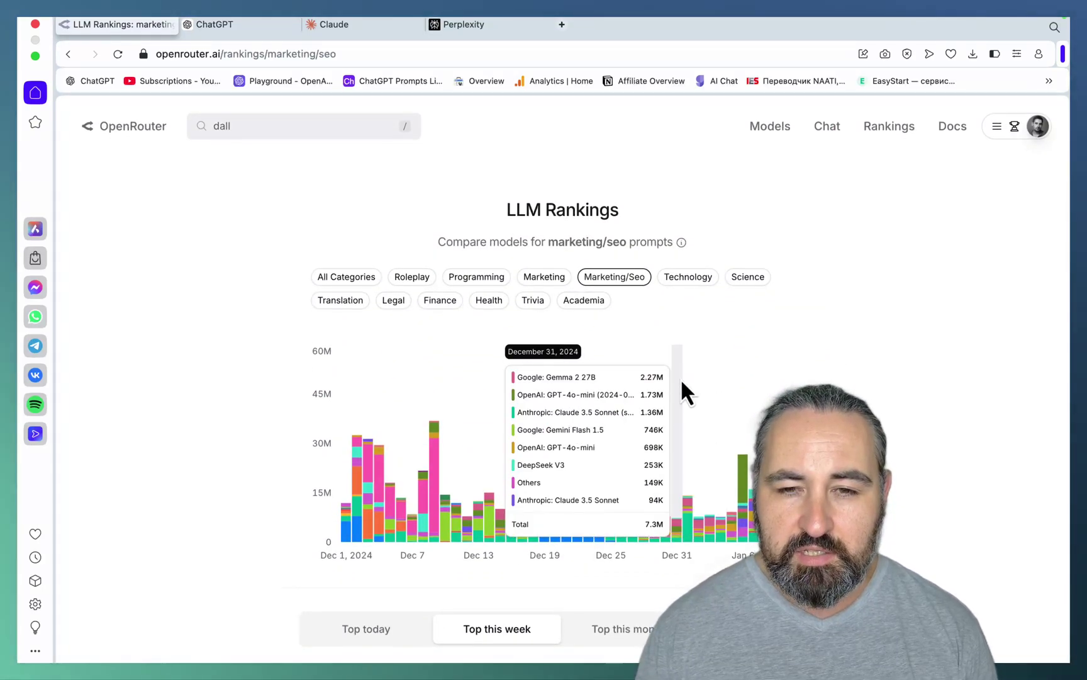
Build a flagship-models-plus-DeepSeek V3 chat room, then a new Long-context room
click(124, 126)
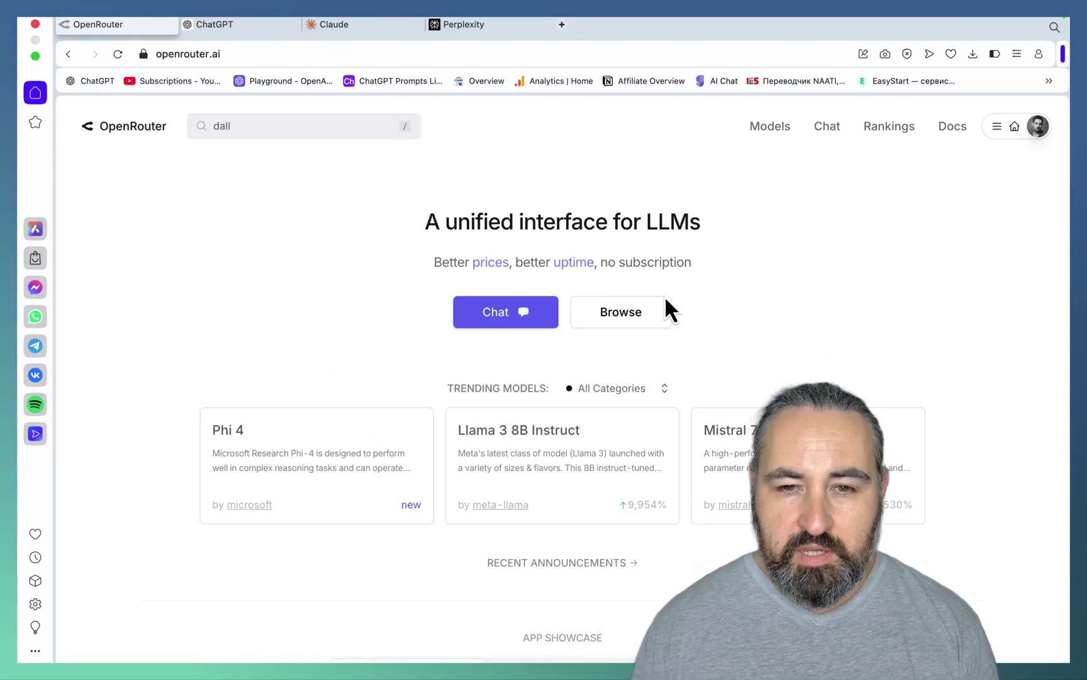
click(829, 126)
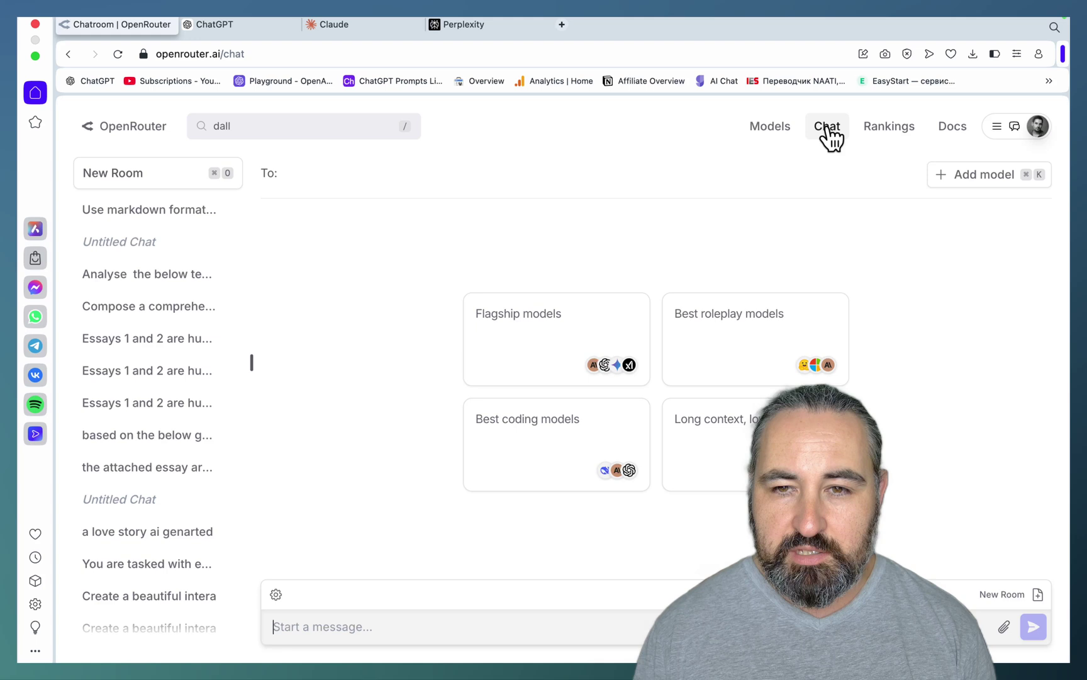
click(597, 337)
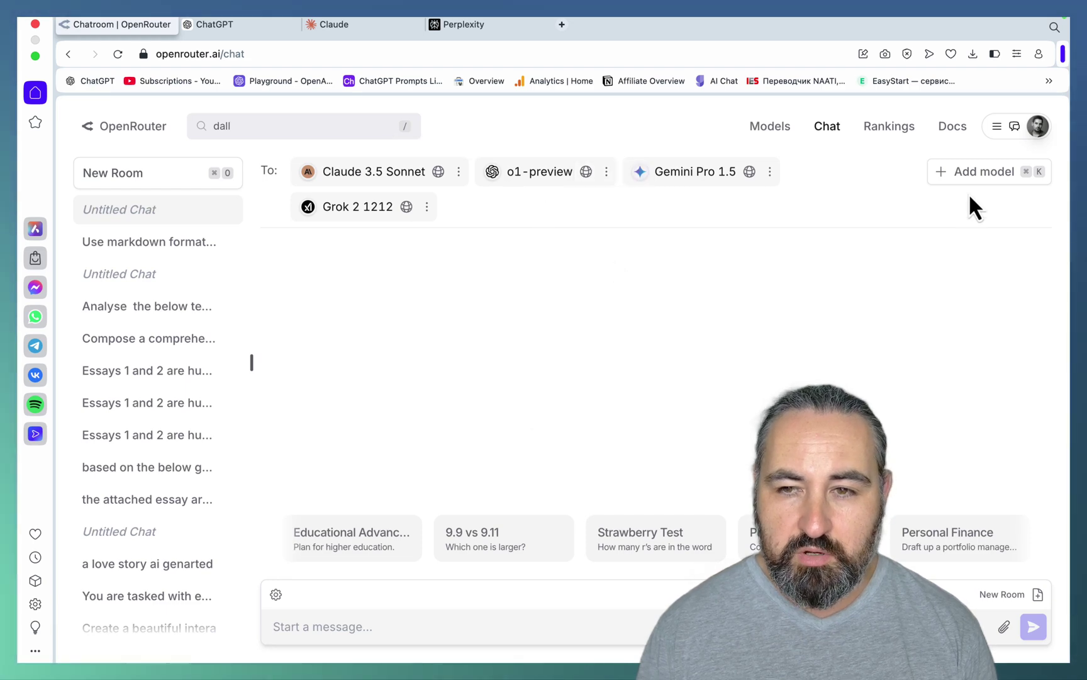
click(974, 175)
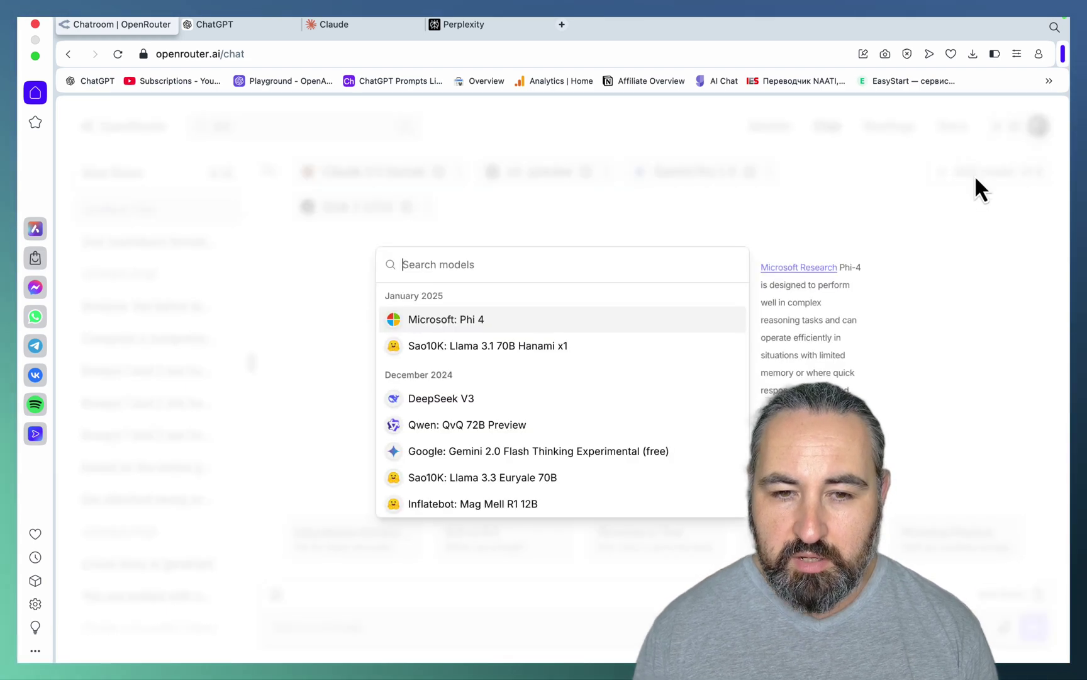
click(413, 402)
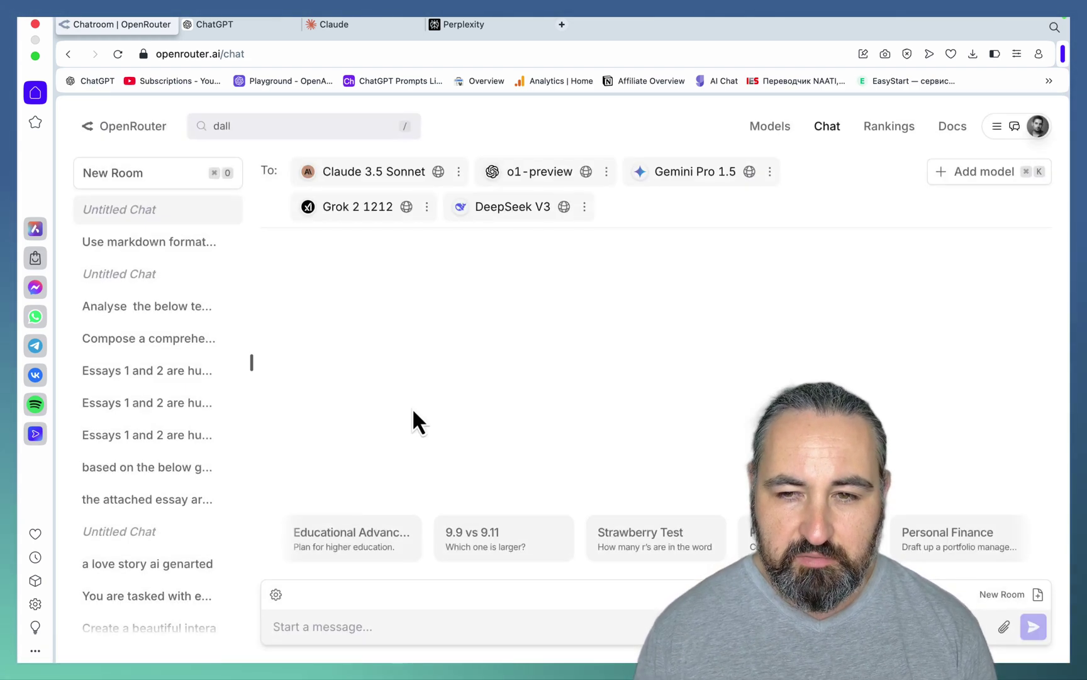
click(214, 211)
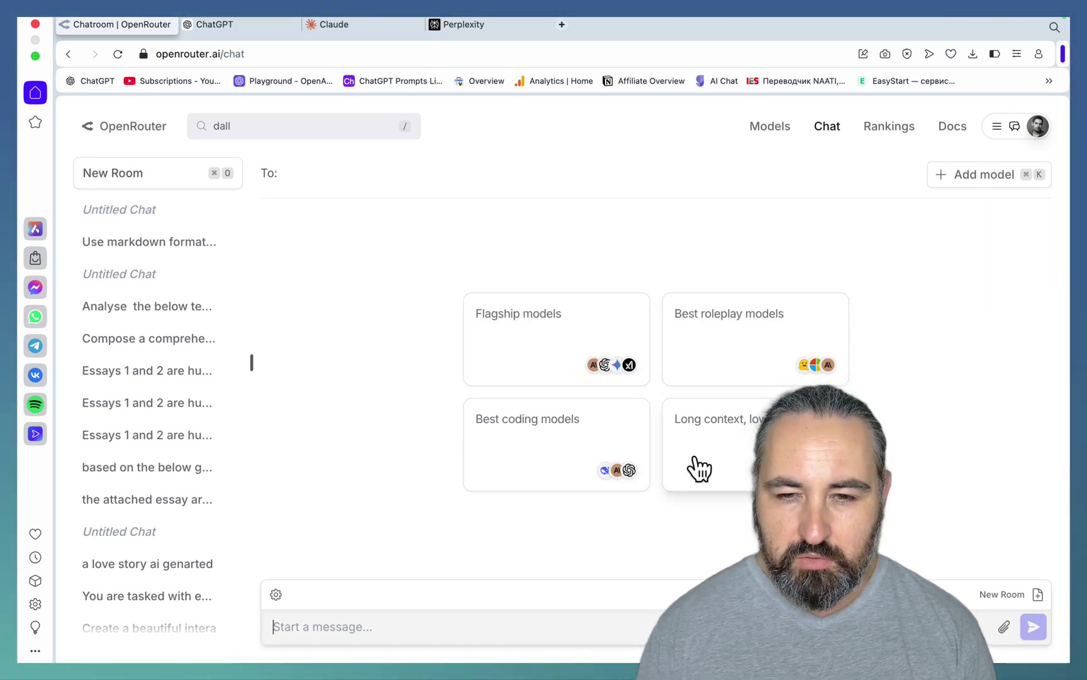
click(711, 440)
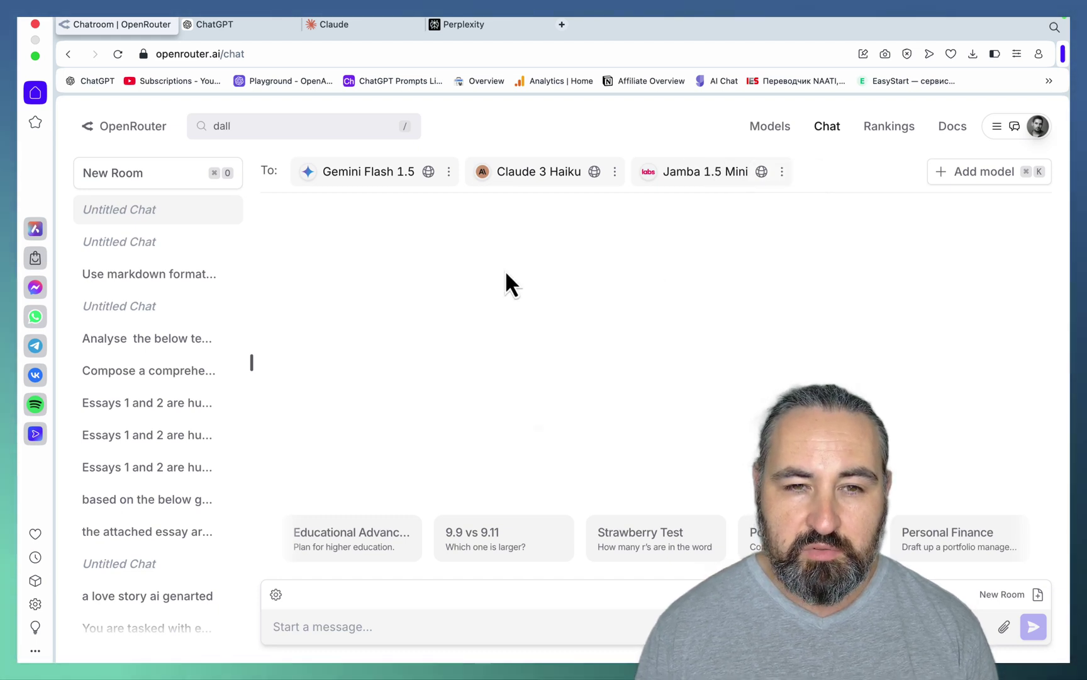
Go to helpfulcontent.ai in a new tab and open the Free AI Writer
click(562, 24)
text(helpfulcontent.ai)
key(Return)
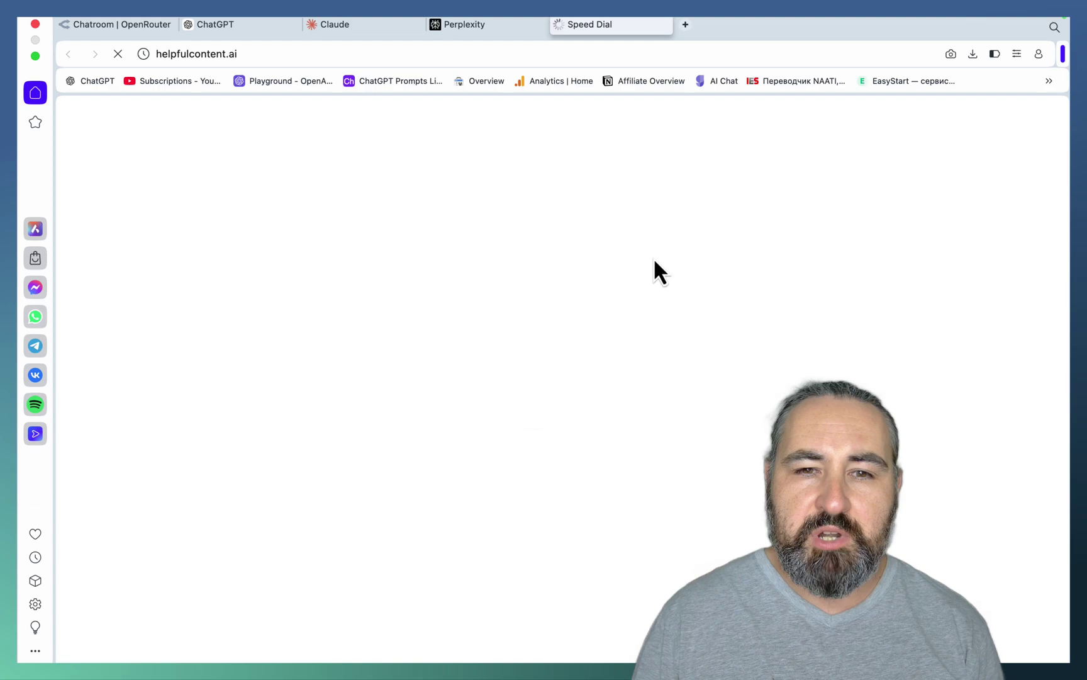
scroll(749, 257, down, 7)
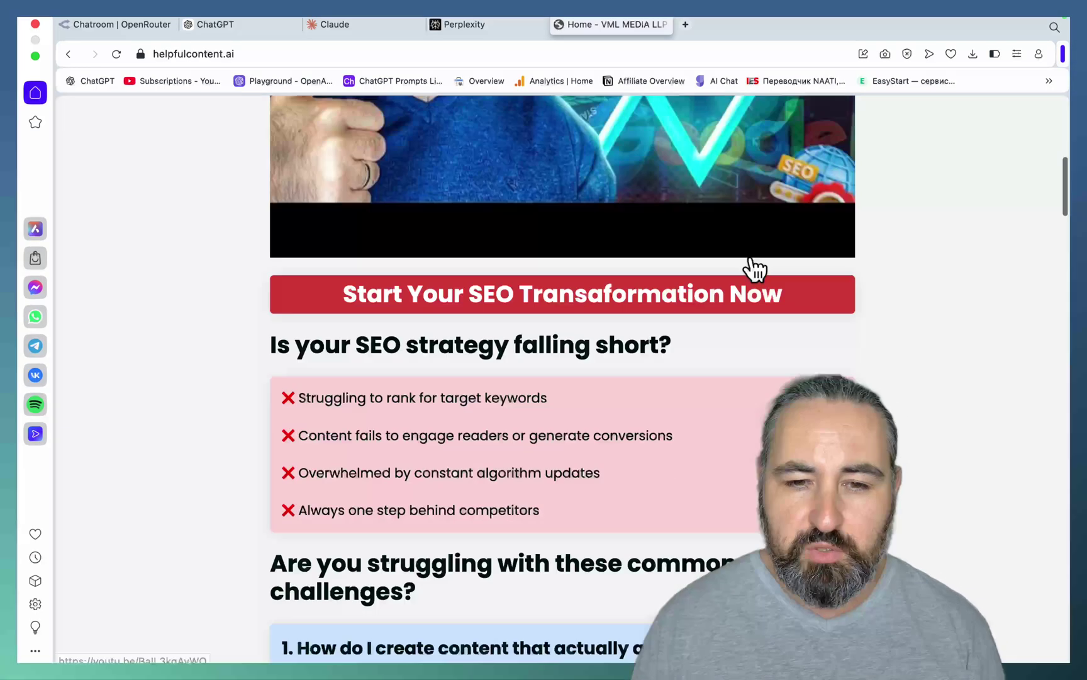
scroll(749, 258, up, 7)
click(506, 165)
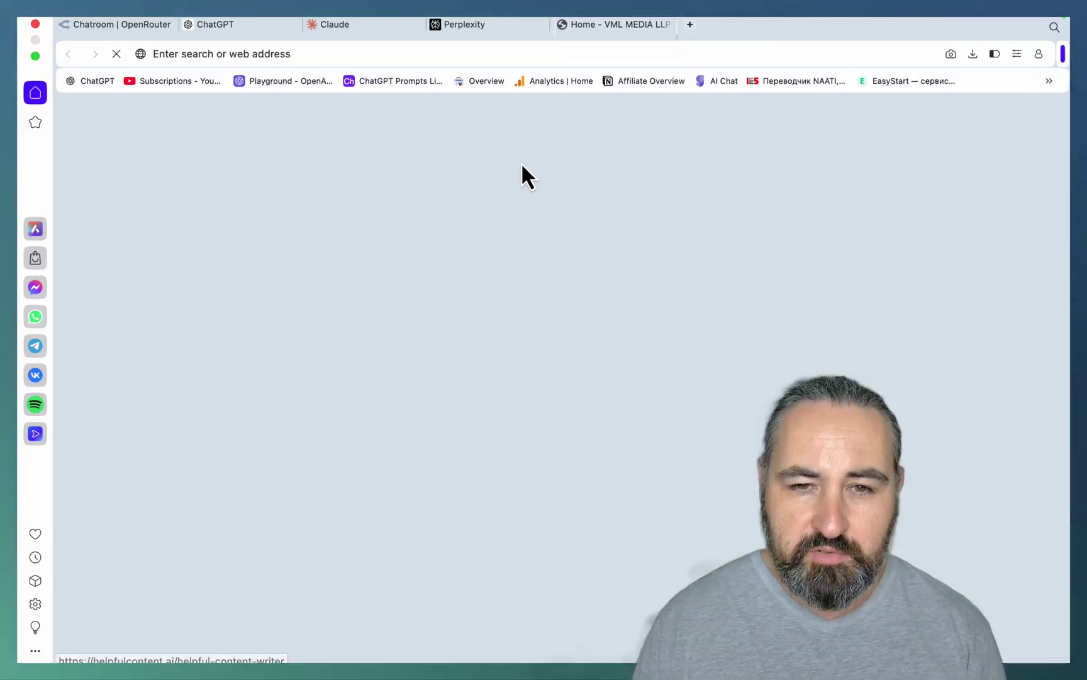
Paste the OpenRouter API key into the writer's key field
scroll(519, 305, down, 5)
scroll(519, 306, down, 8)
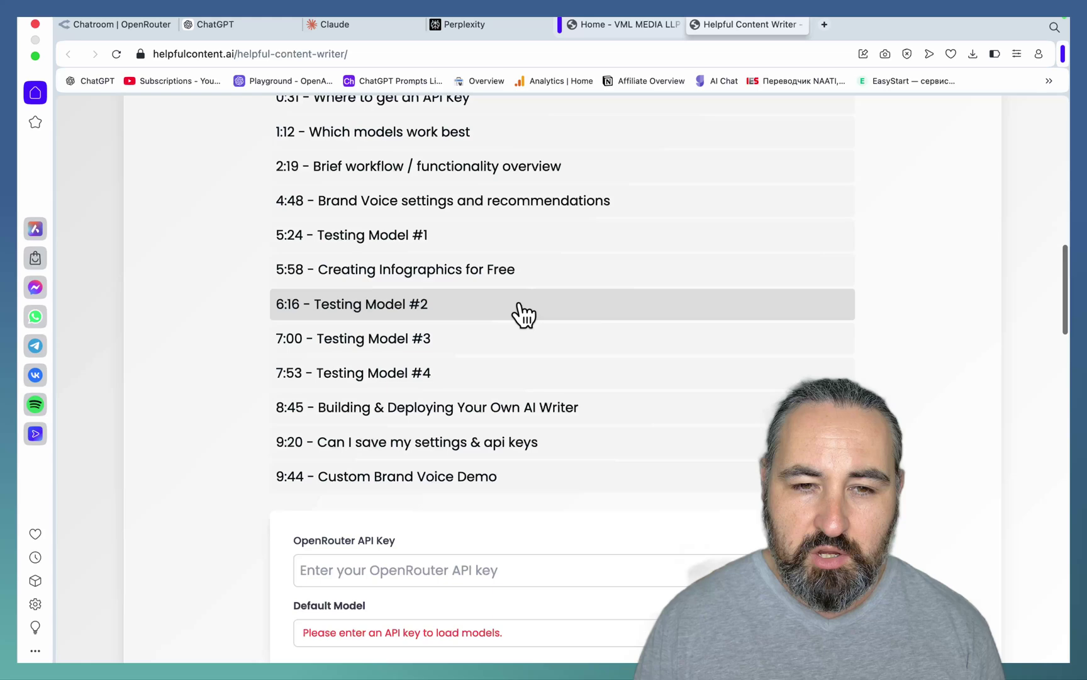
scroll(517, 311, down, 4)
click(517, 304)
key(ctrl+v)
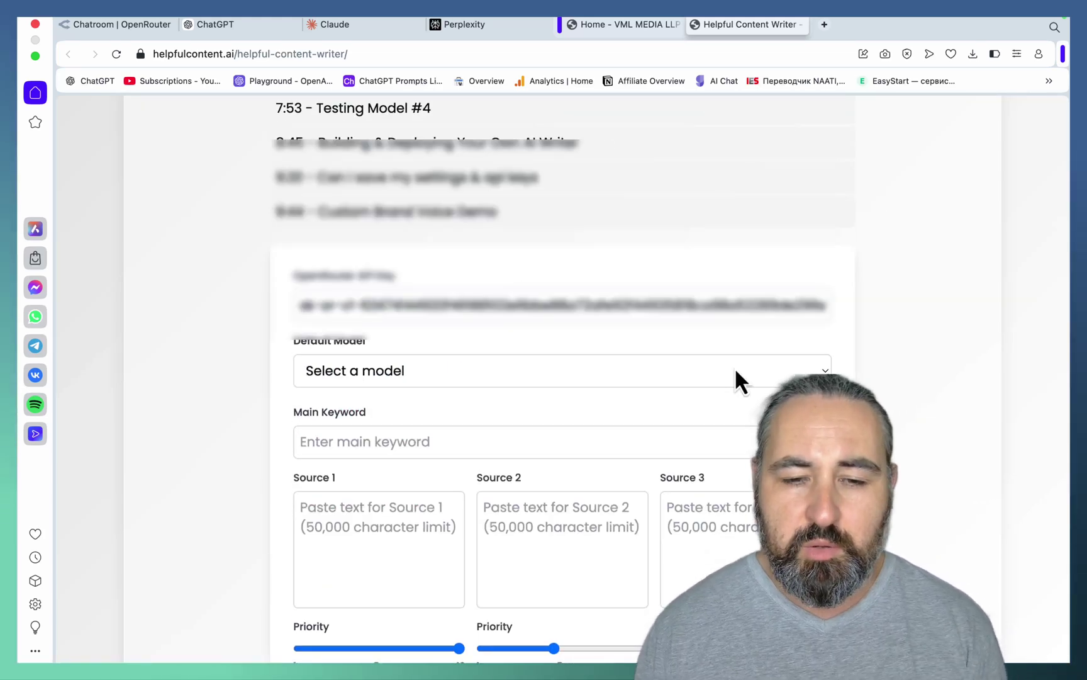
Set the Default Model to Claude 3.5 Sonnet (2024-06-20)
scroll(735, 370, down, 3)
click(657, 293)
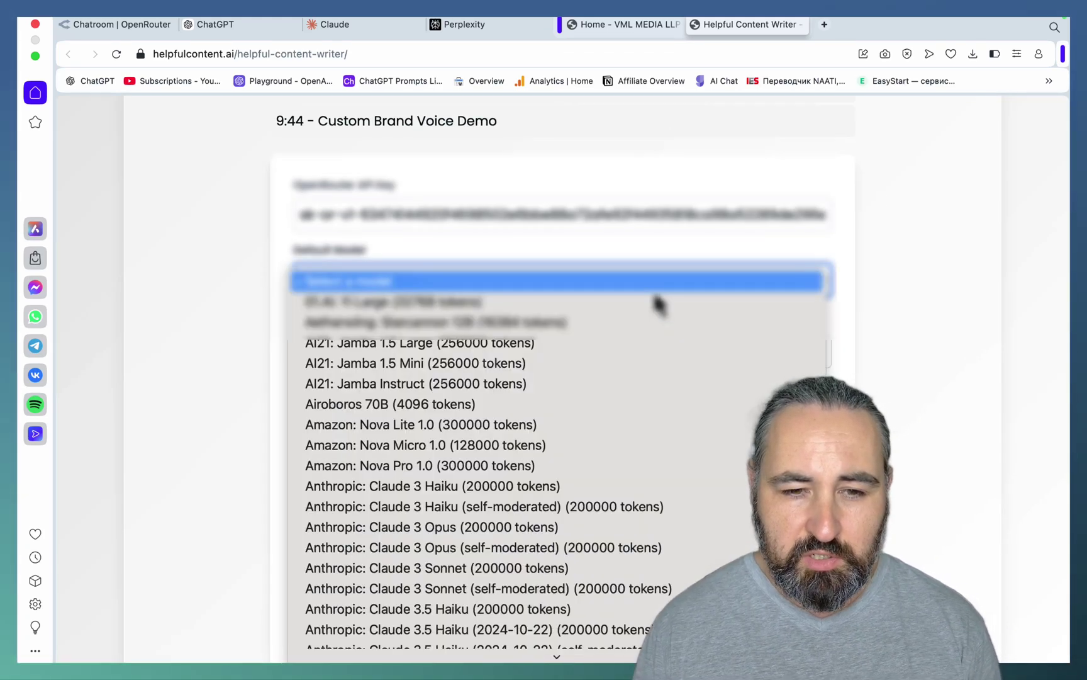
scroll(566, 303, up, 3)
scroll(544, 301, up, 2)
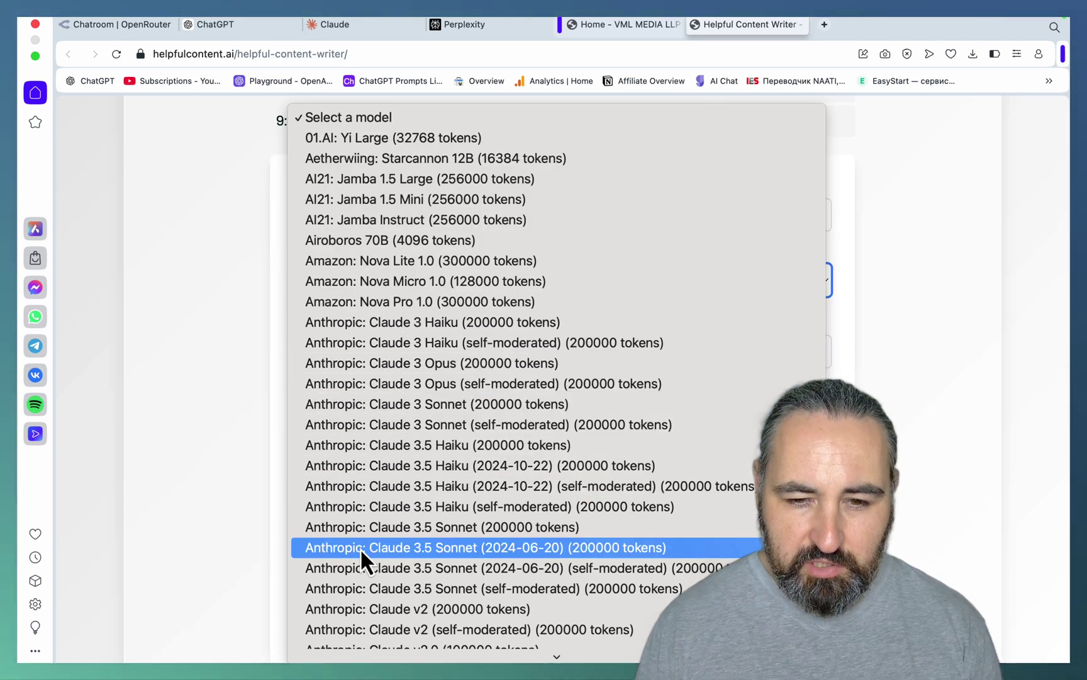
click(360, 547)
Review the Content Gap and Outline model lists, leaving both unchanged
scroll(562, 441, down, 5)
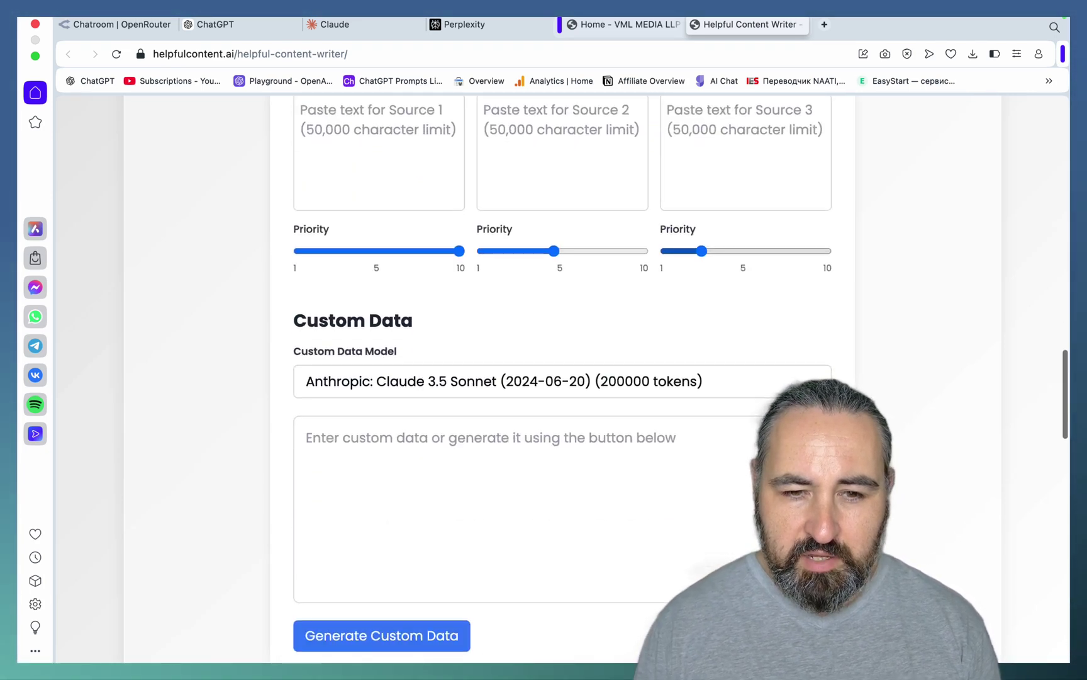
scroll(454, 396, down, 6)
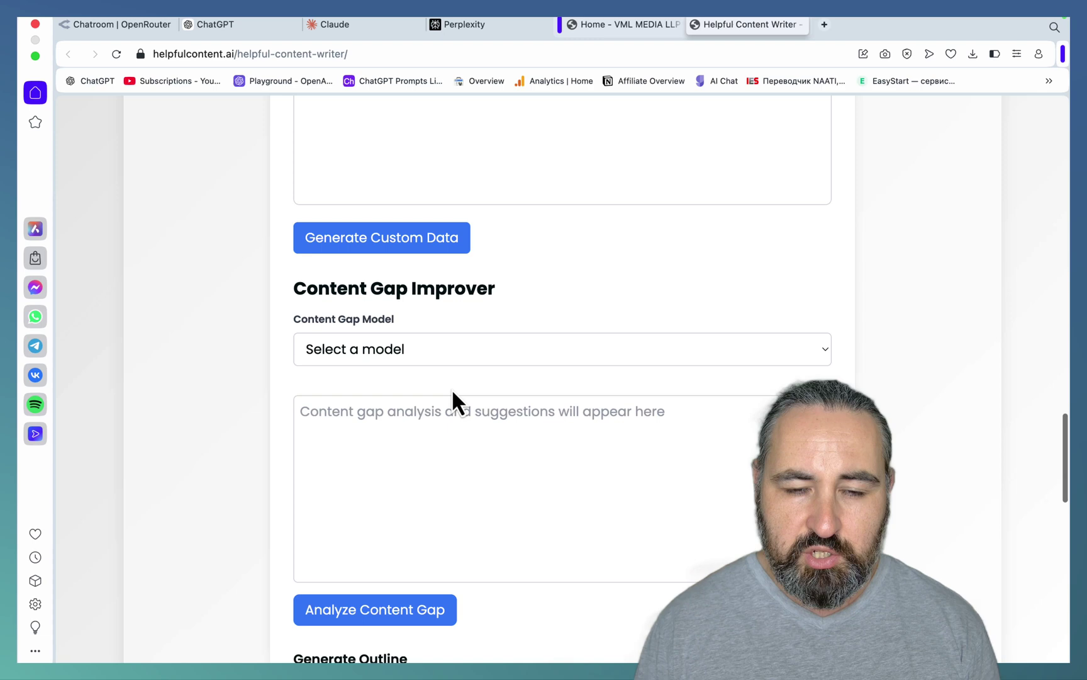
scroll(453, 394, up, 8)
scroll(452, 390, down, 4)
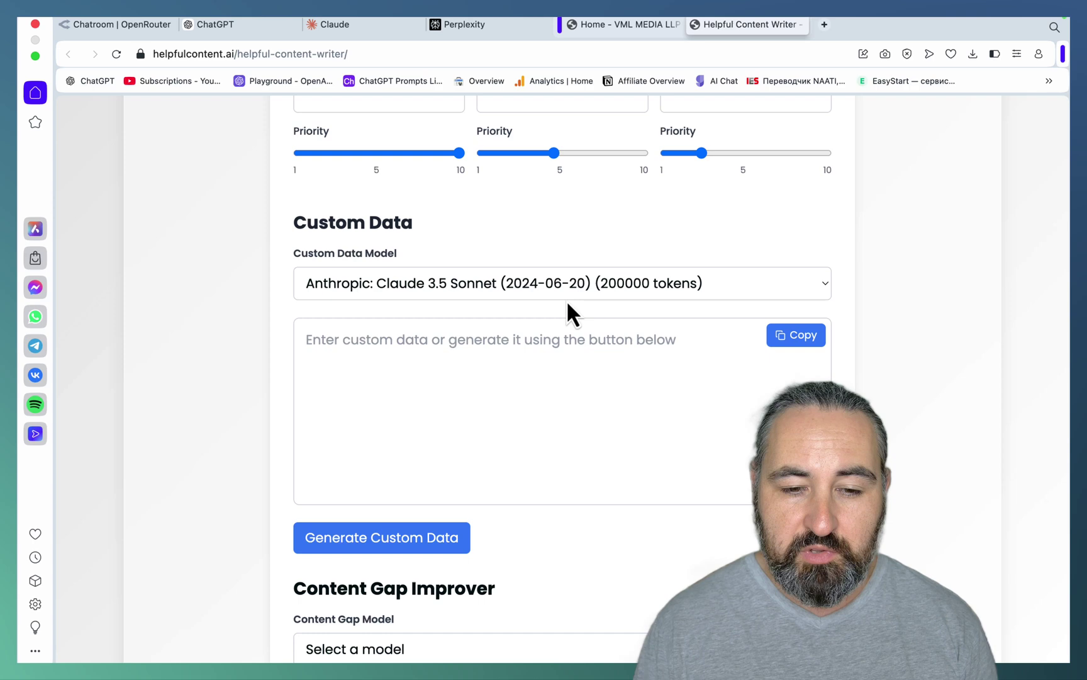
scroll(566, 300, down, 4)
click(463, 415)
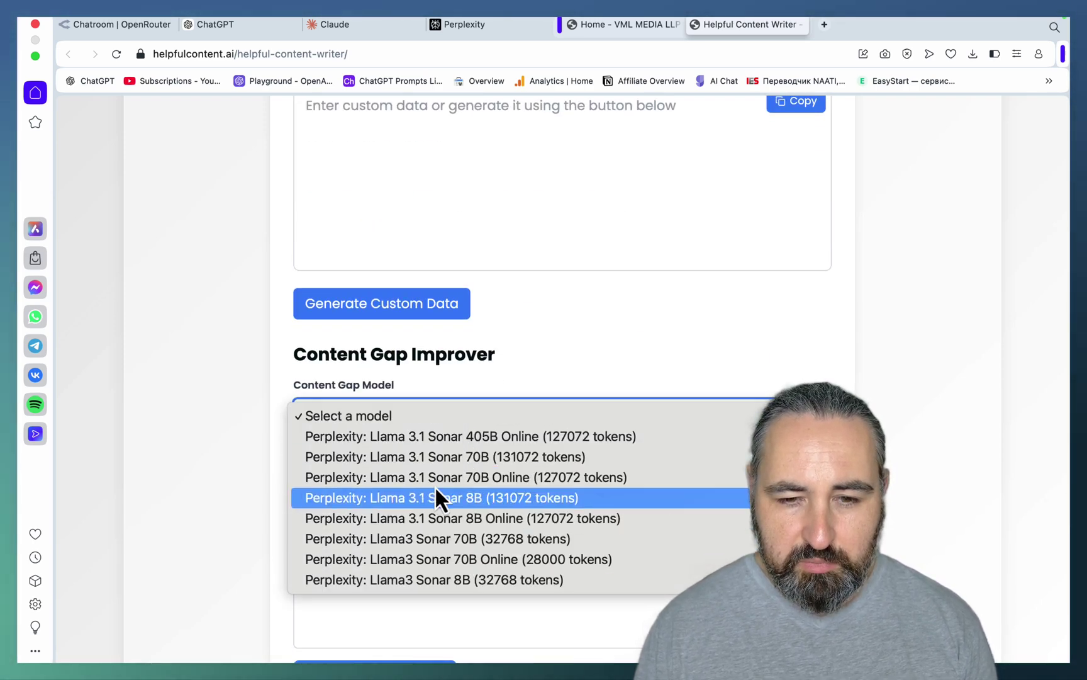
click(893, 372)
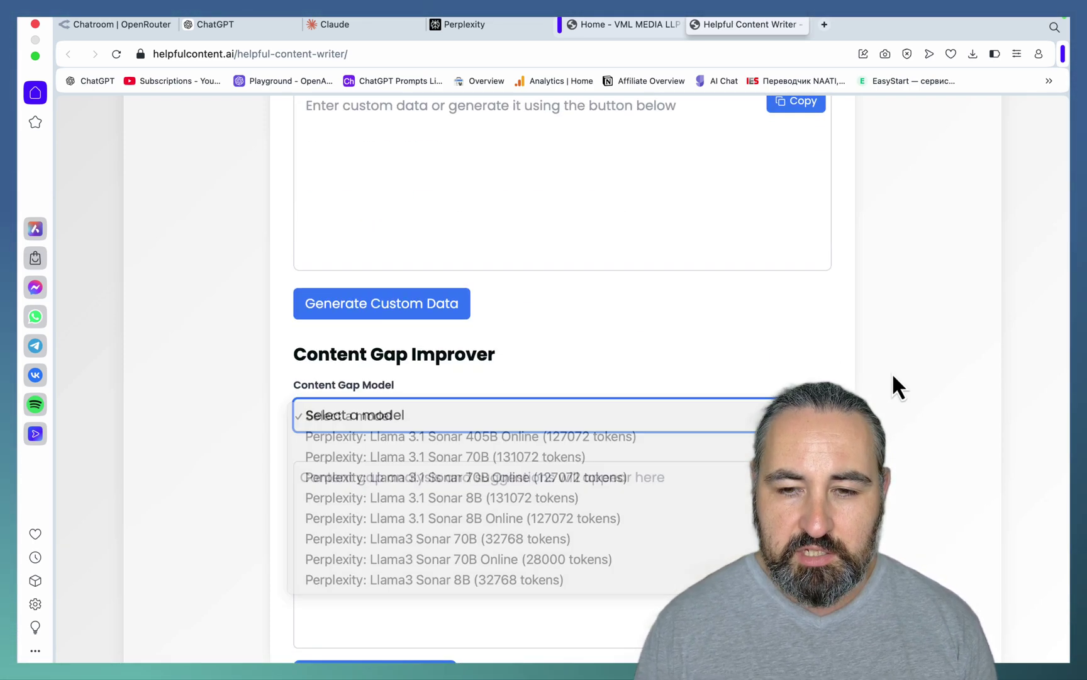
scroll(847, 389, down, 6)
scroll(847, 388, down, 2)
click(609, 302)
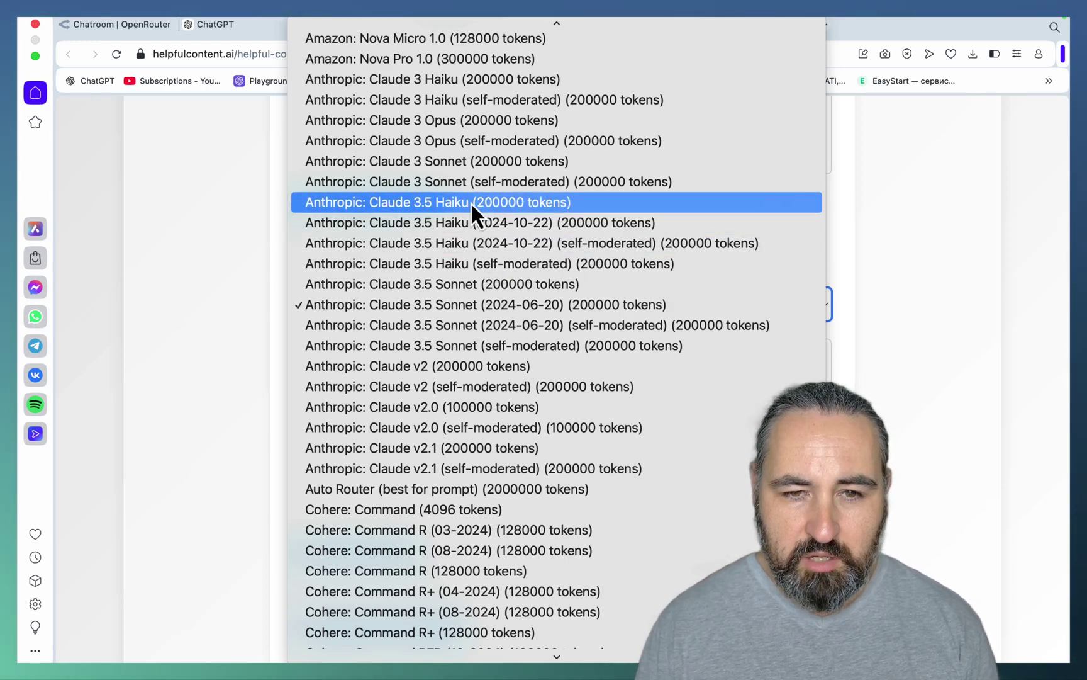
key(Escape)
Set Article Writer Model to Anthropic: Claude 3 Opus (self-moderated)
scroll(578, 452, down, 7)
click(516, 613)
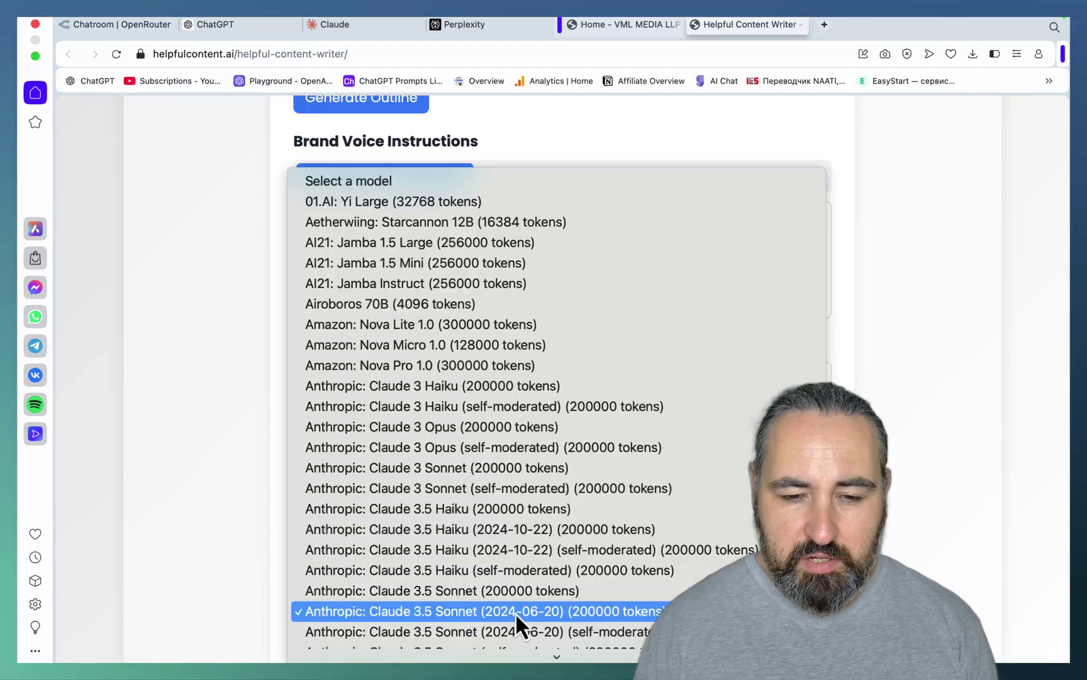
click(433, 447)
scroll(919, 442, down, 3)
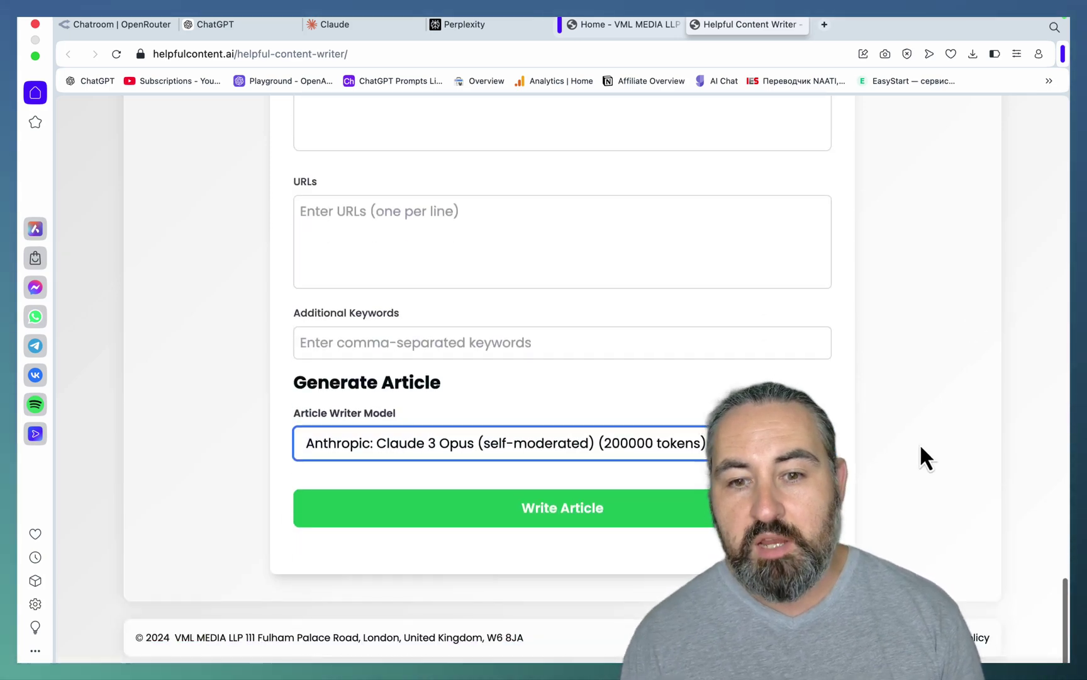
scroll(920, 442, up, 10)
scroll(920, 448, up, 5)
scroll(920, 448, up, 5)
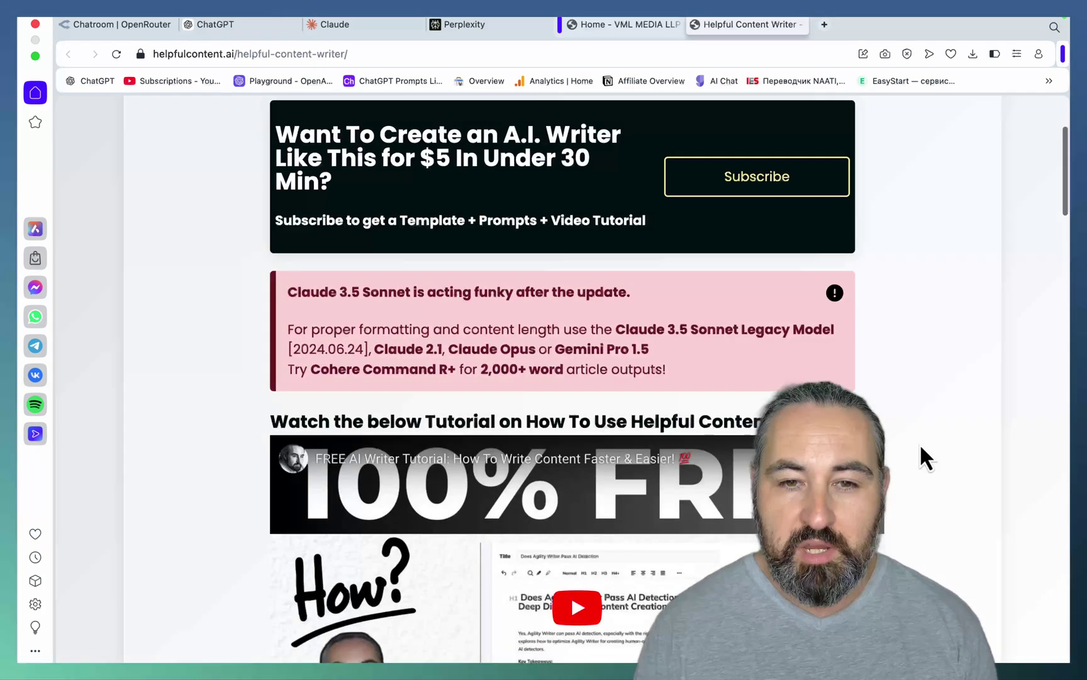
scroll(920, 447, up, 2)
scroll(921, 448, down, 2)
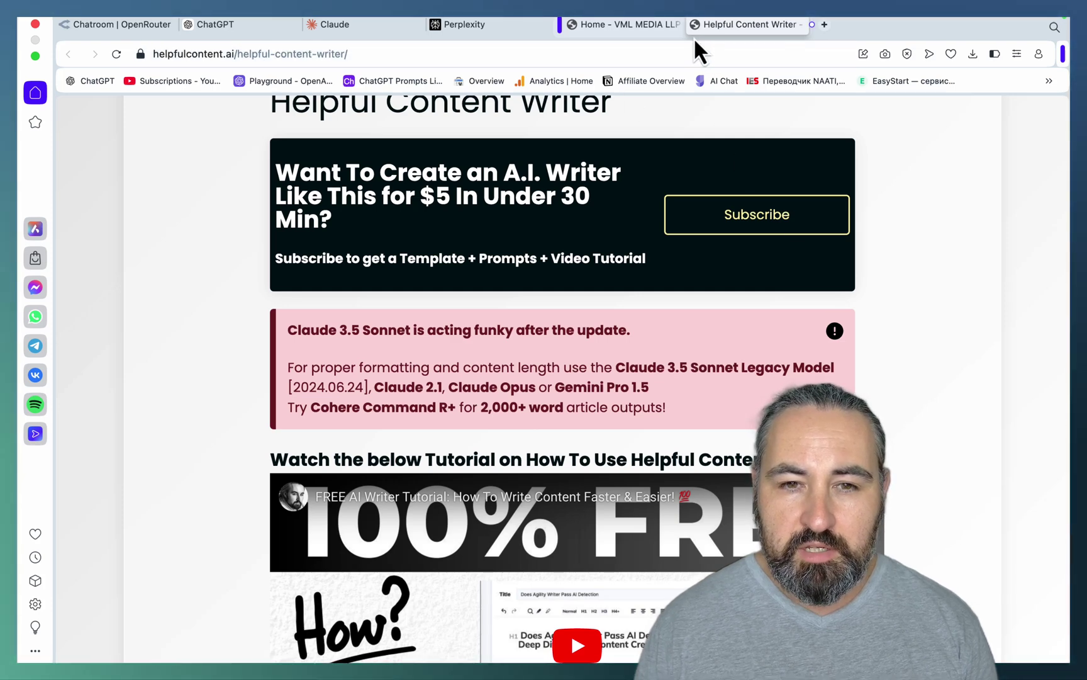
In ChatGPT, view the model list, confirming o1 is selected
click(273, 24)
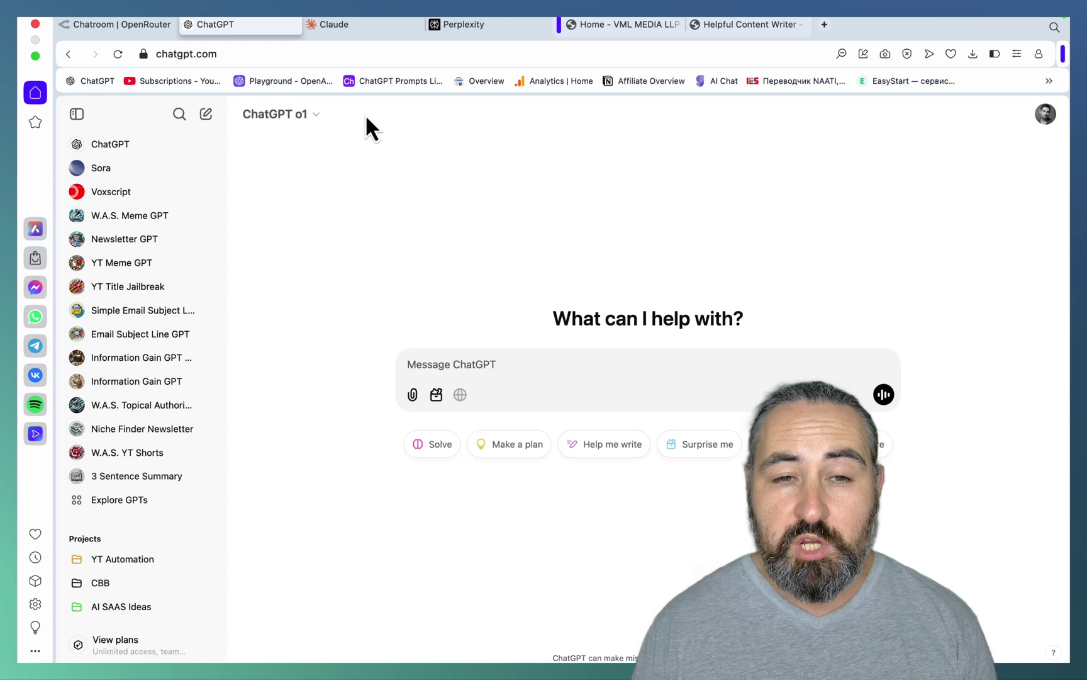
click(314, 125)
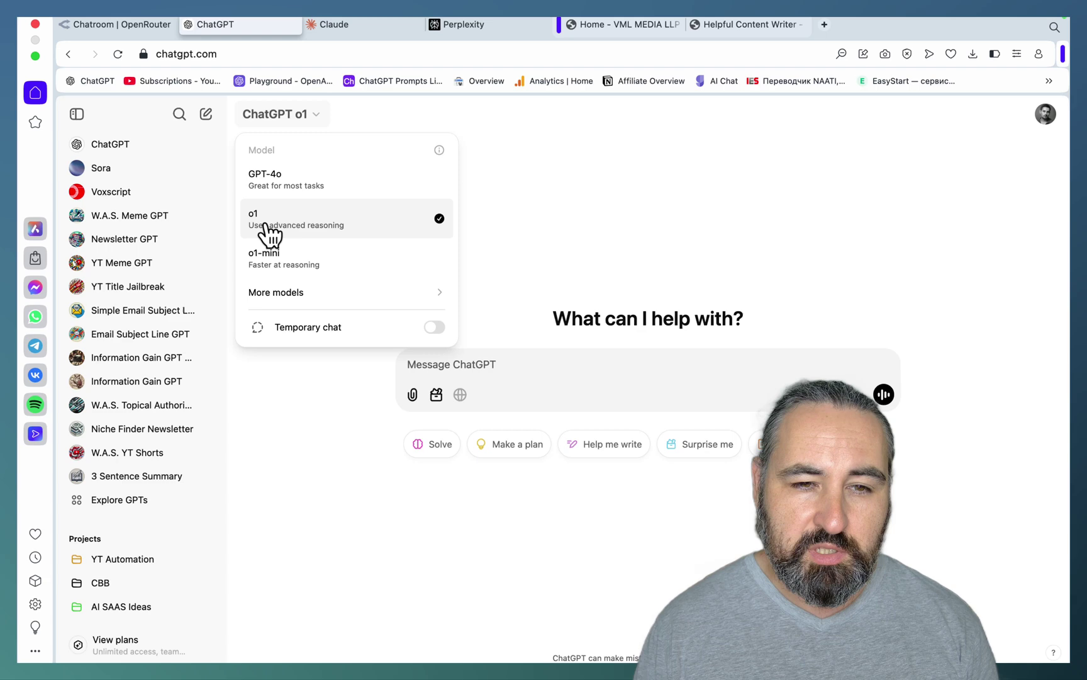
click(594, 161)
Start a file upload, browse the Desktop folder, then cancel without attaching anything
right_click(408, 403)
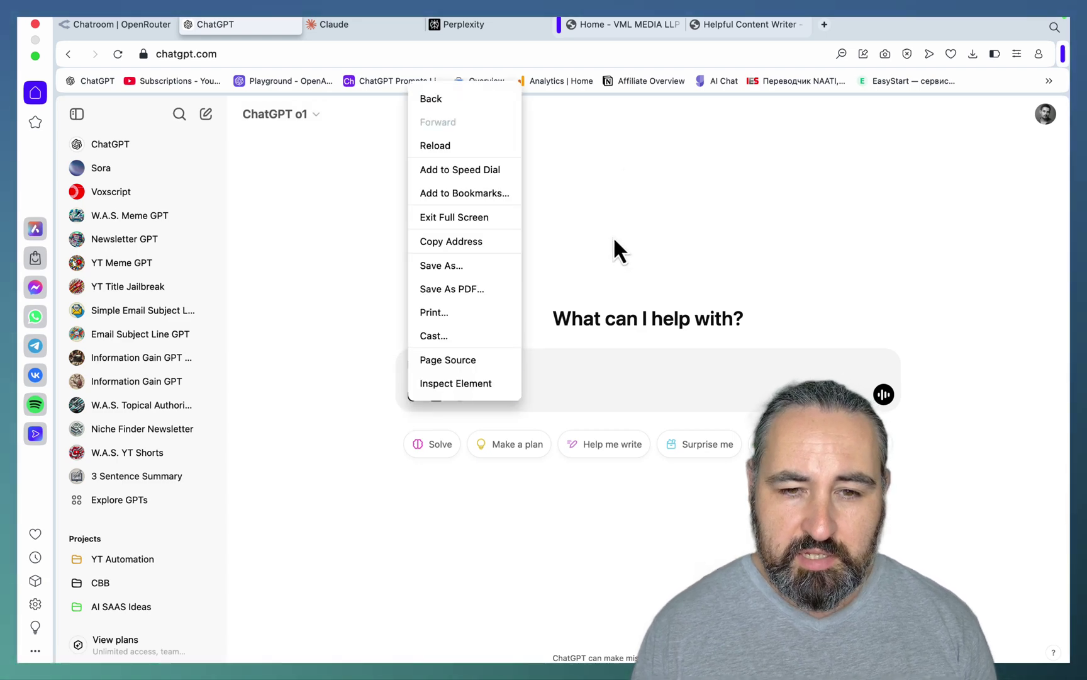
click(414, 394)
click(466, 471)
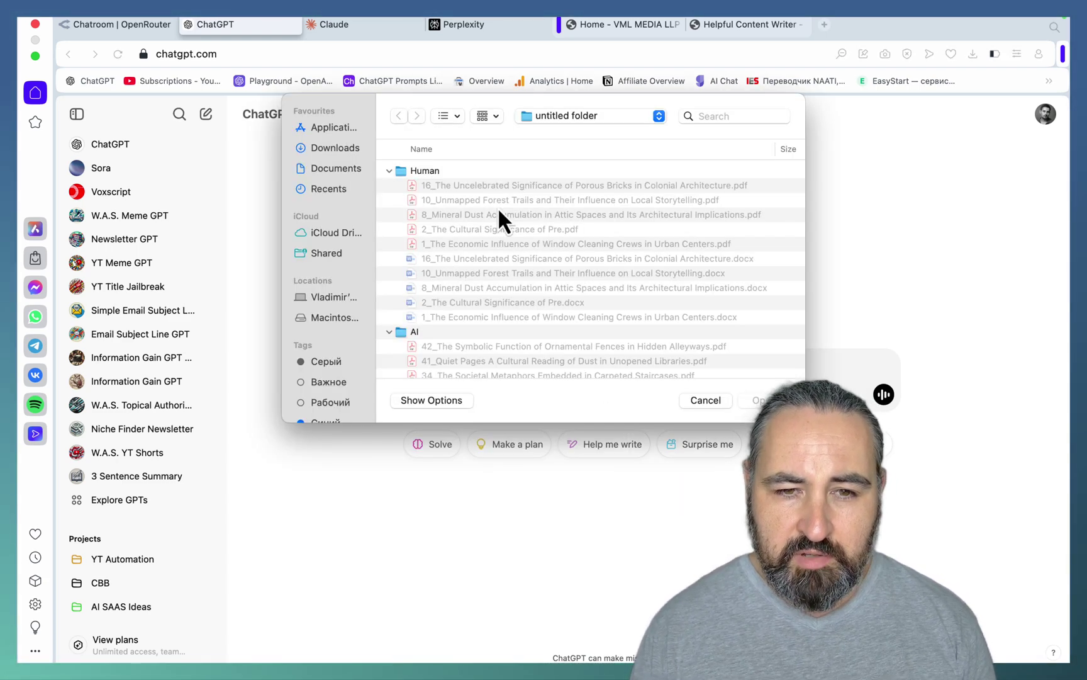
scroll(499, 212, down, 2)
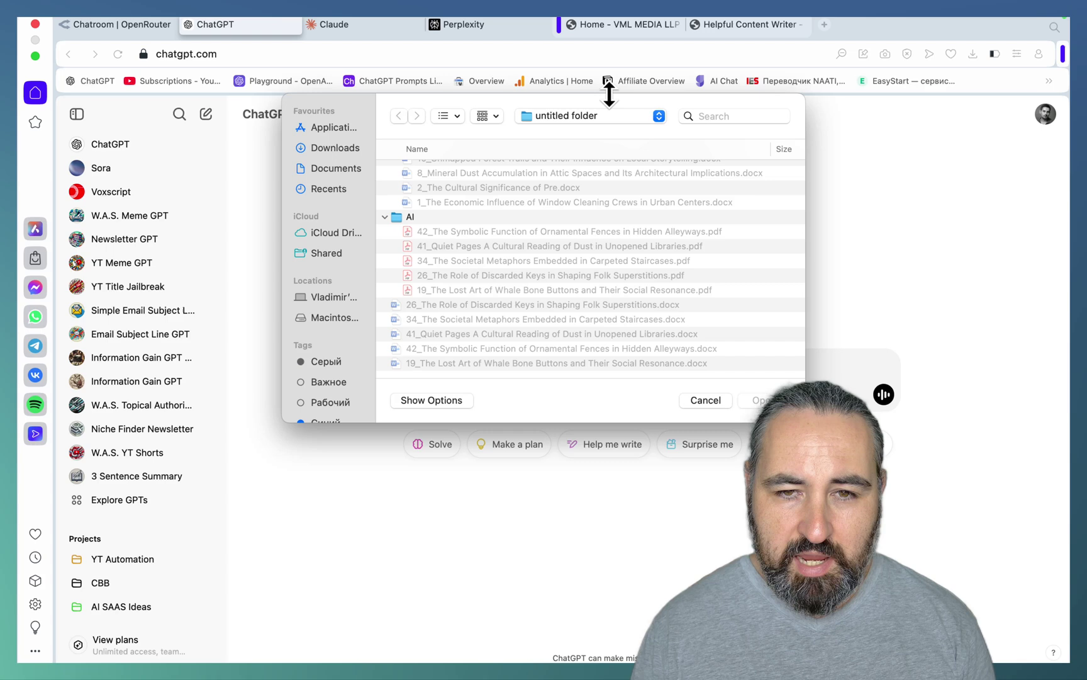
click(606, 116)
click(535, 264)
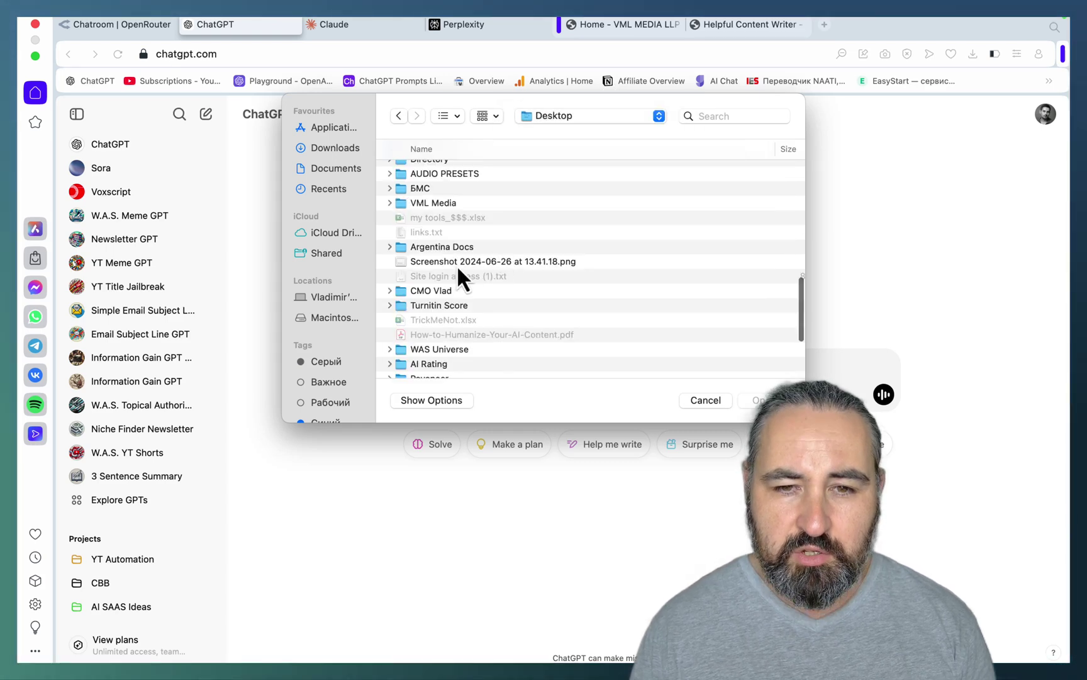
scroll(458, 270, down, 2)
scroll(458, 271, down, 5)
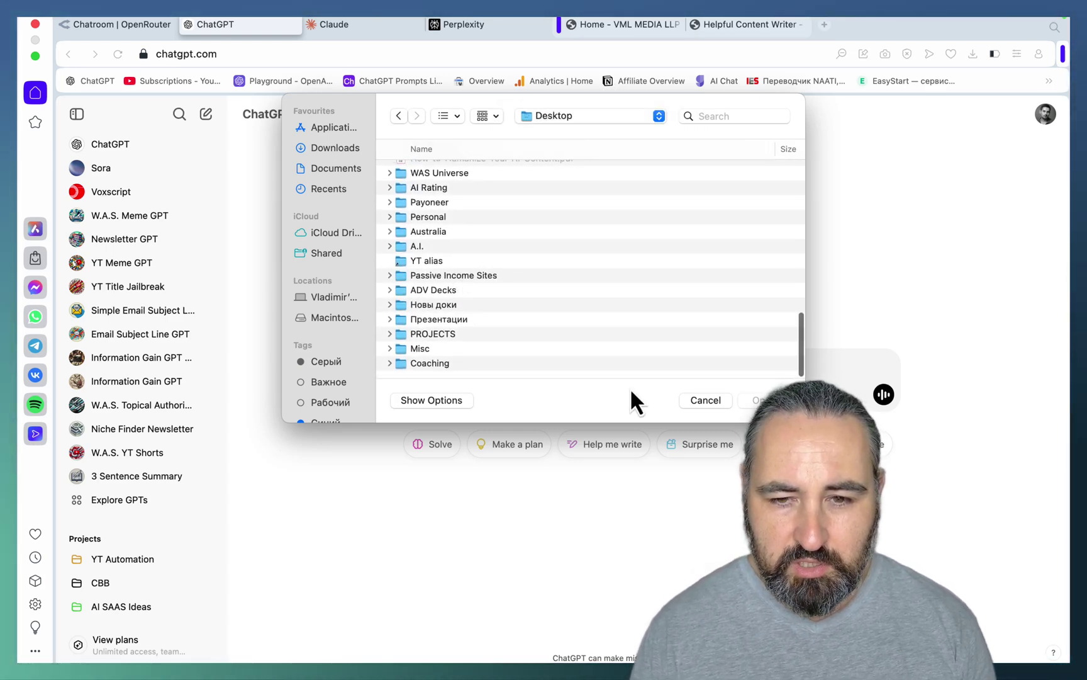
key(Escape)
right_click(136, 22)
Start a new OpenRouter chat using o1-preview as the only model
click(135, 22)
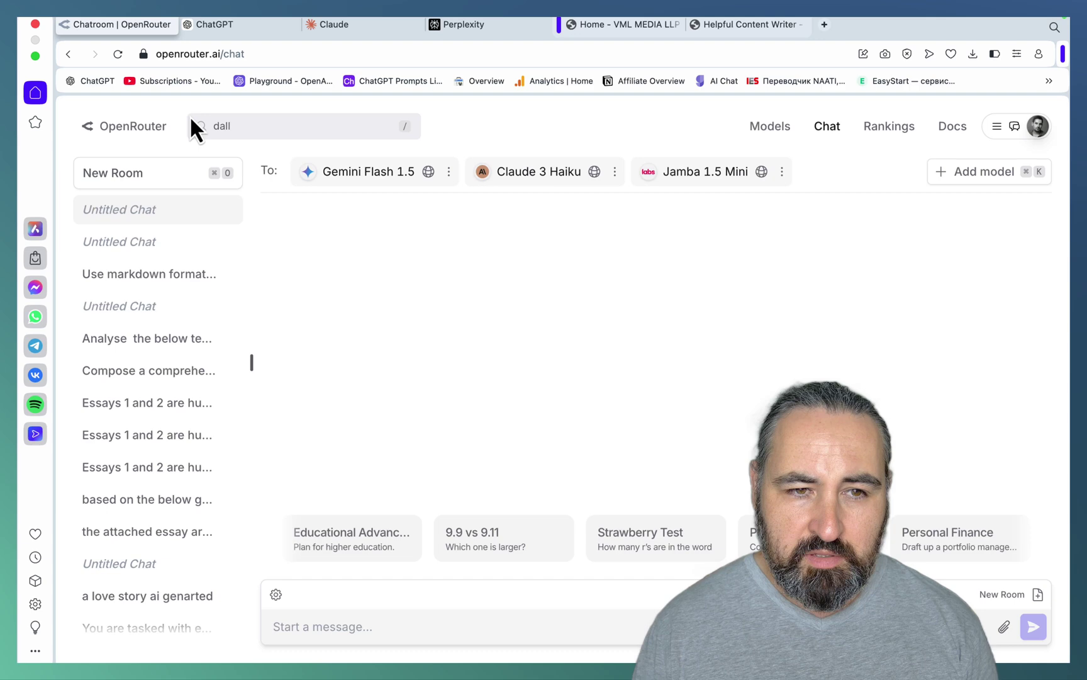
click(142, 129)
click(818, 132)
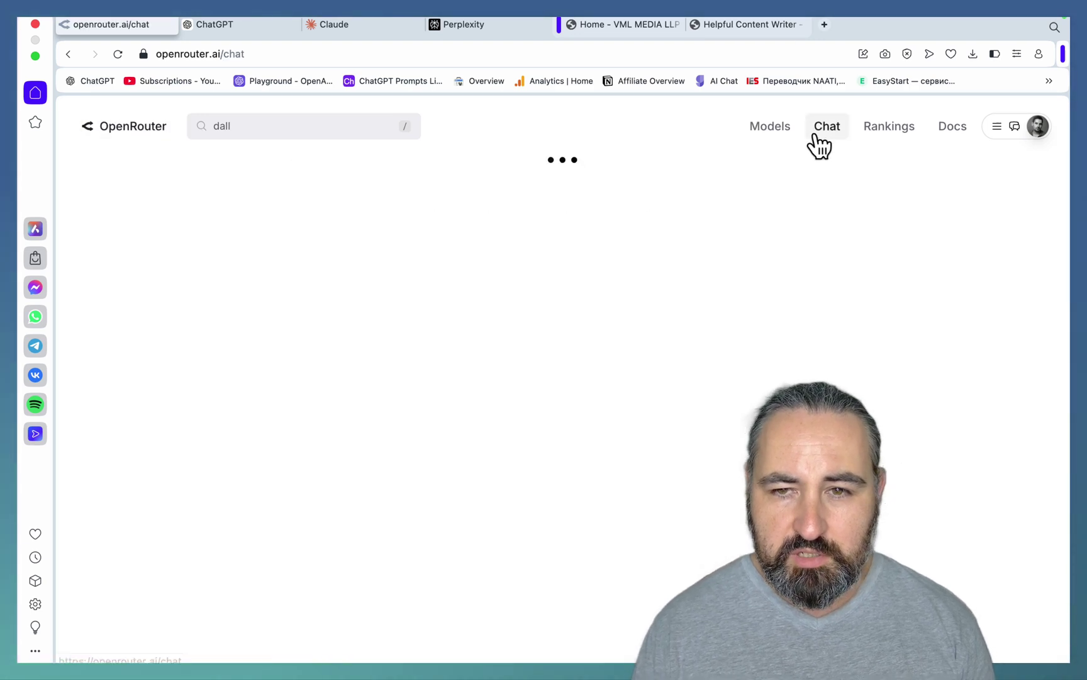
key(Return)
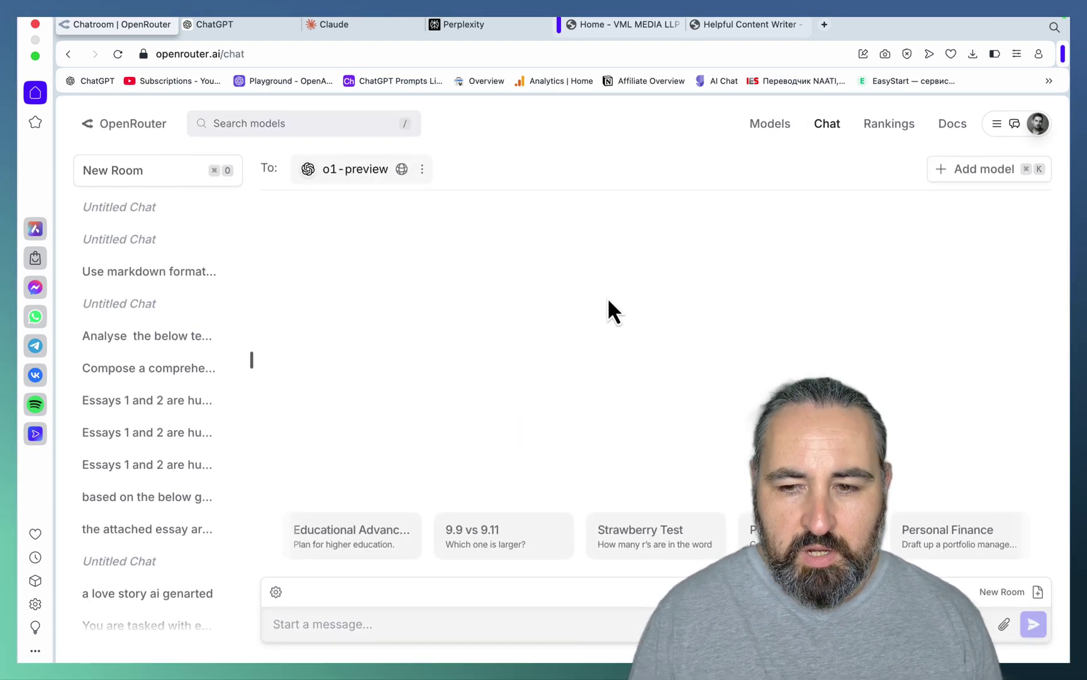
Attach essay PDFs 1, 2, 8 and 10 from the Human folder
click(1005, 627)
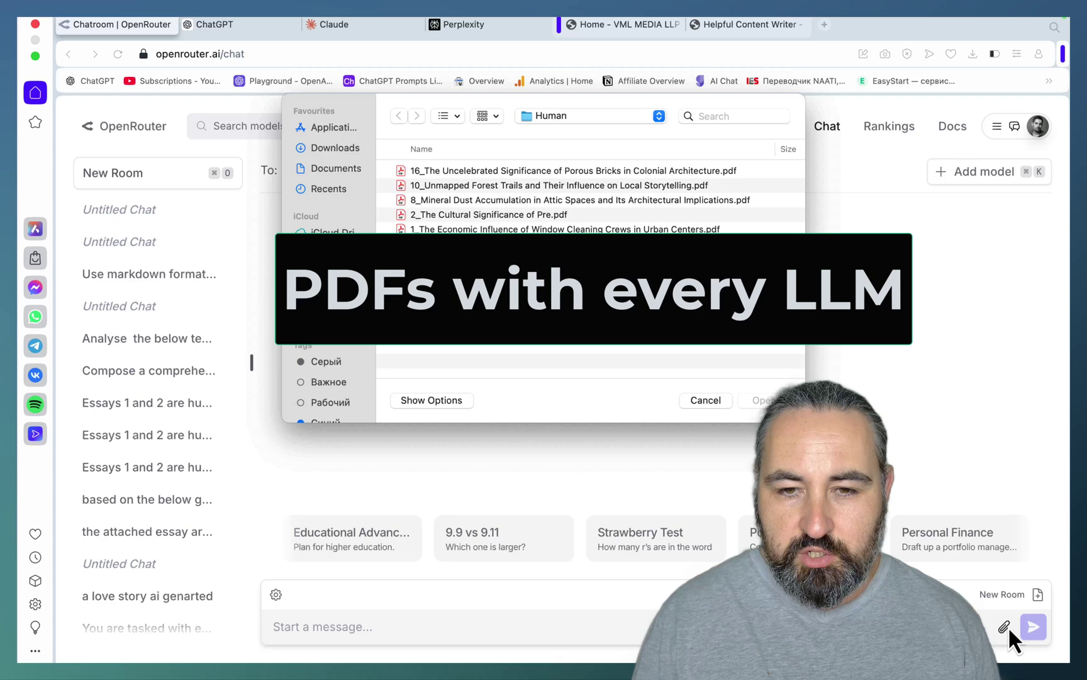
drag(471, 229, 444, 187)
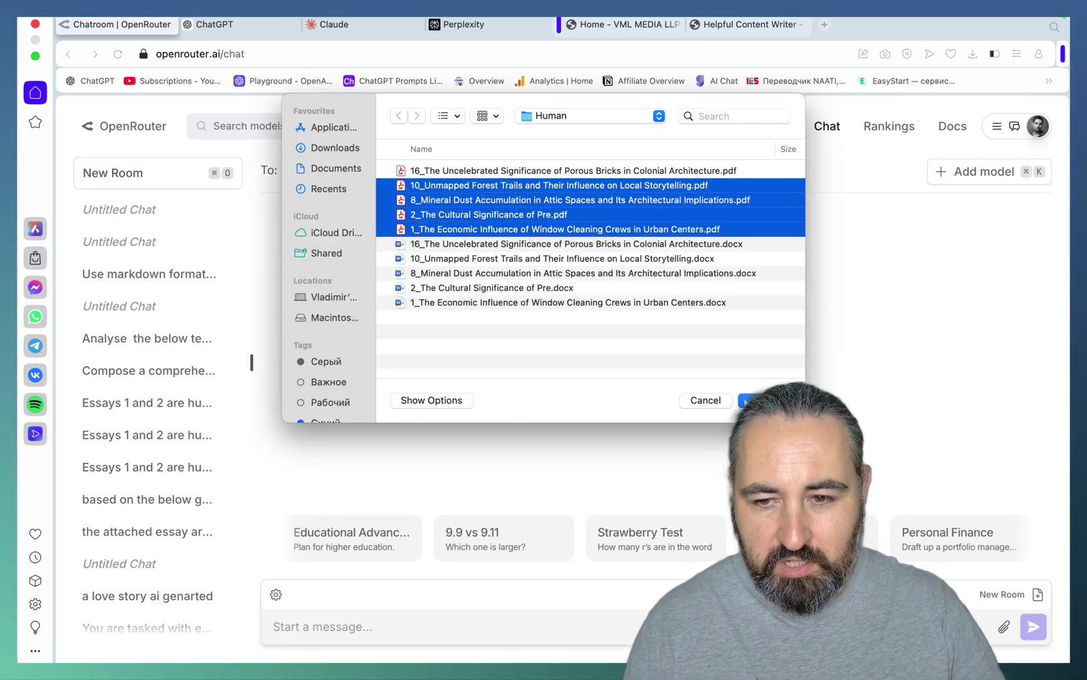
click(764, 400)
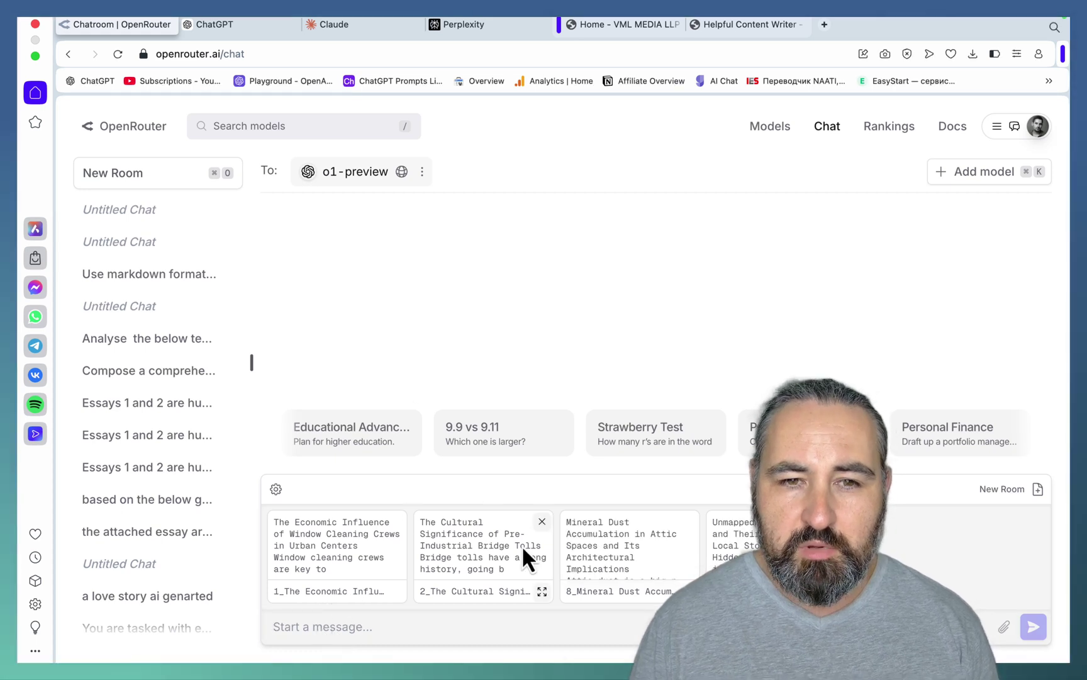
Switch the chat model to AI21: Jamba 1.5 Large, leaving no files attached
click(290, 126)
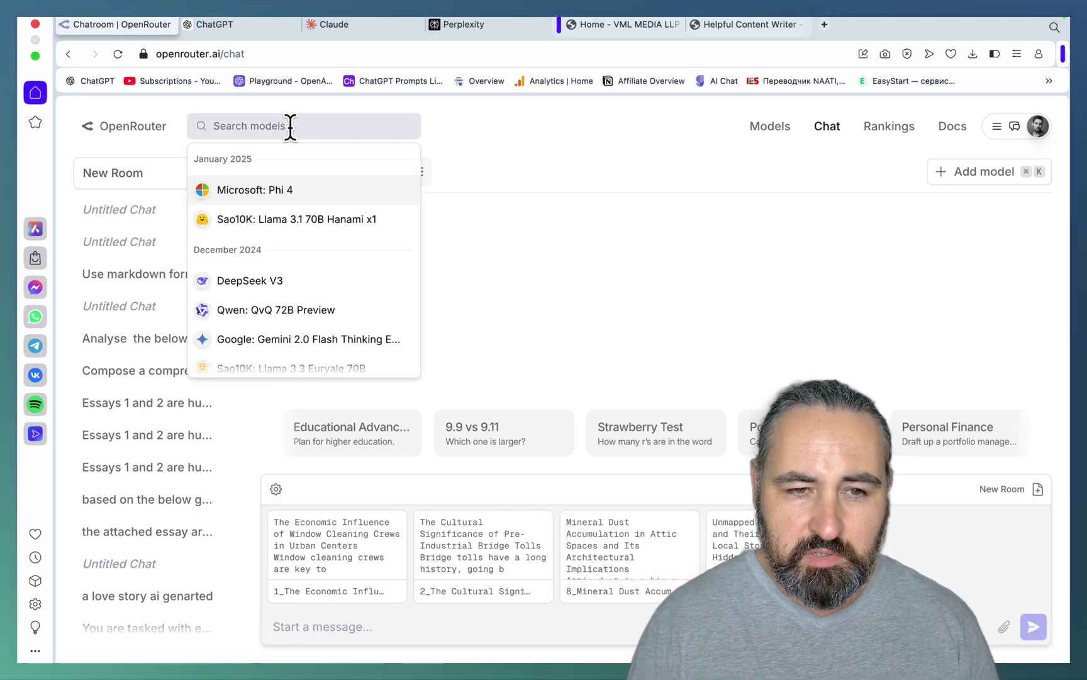
text(jam)
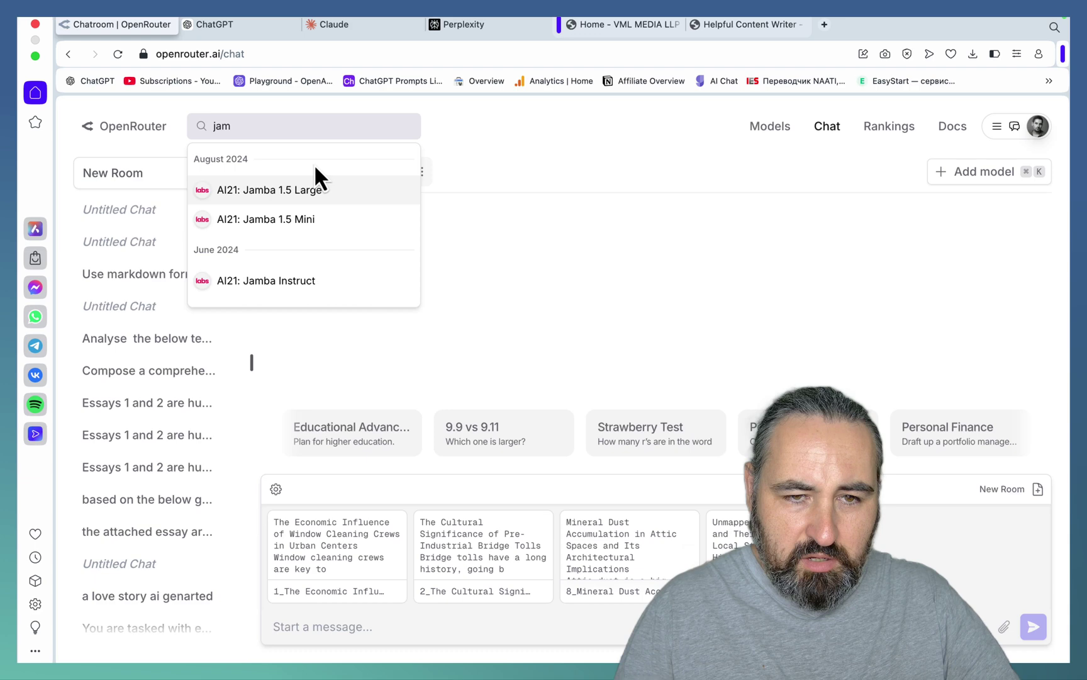
click(311, 192)
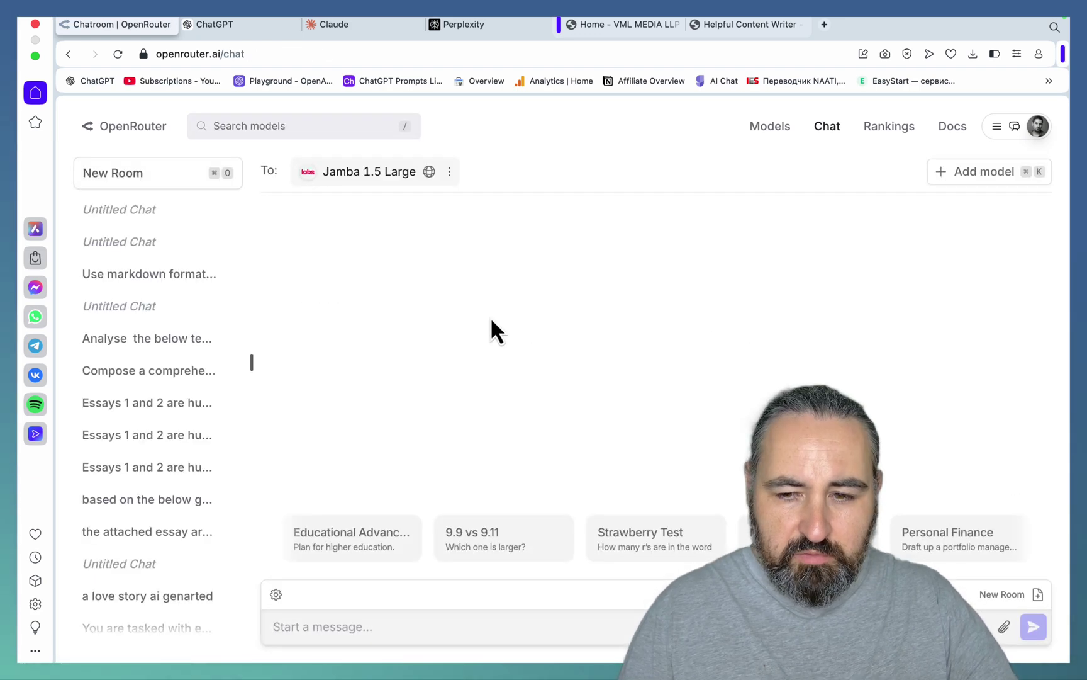
click(1004, 628)
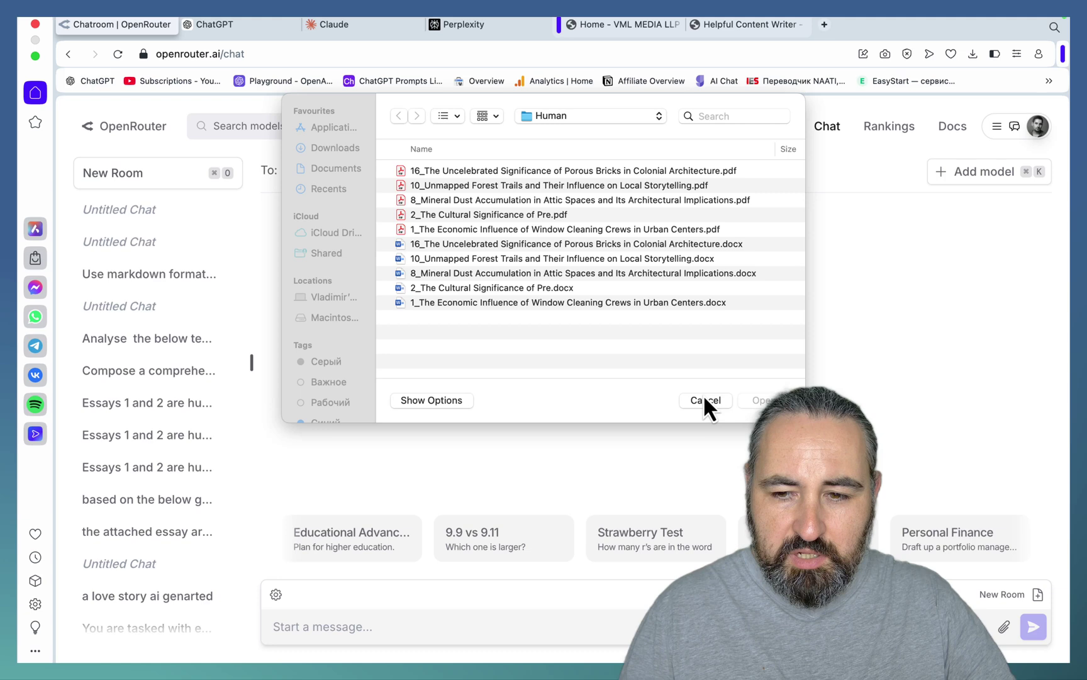
click(698, 400)
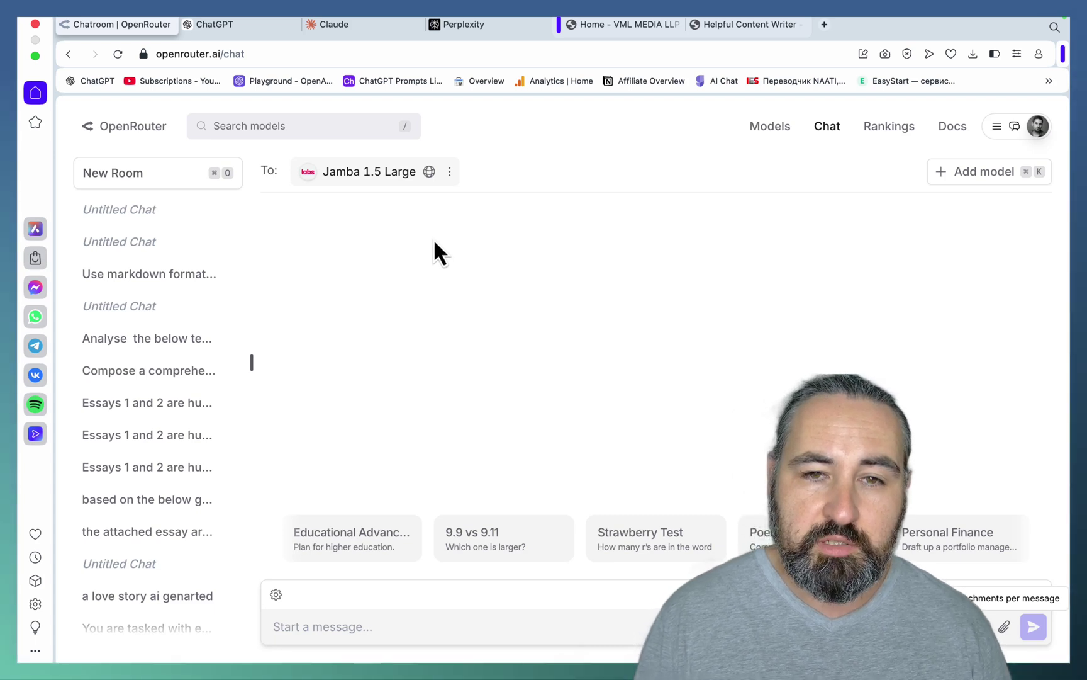
mouse_move(136, 209)
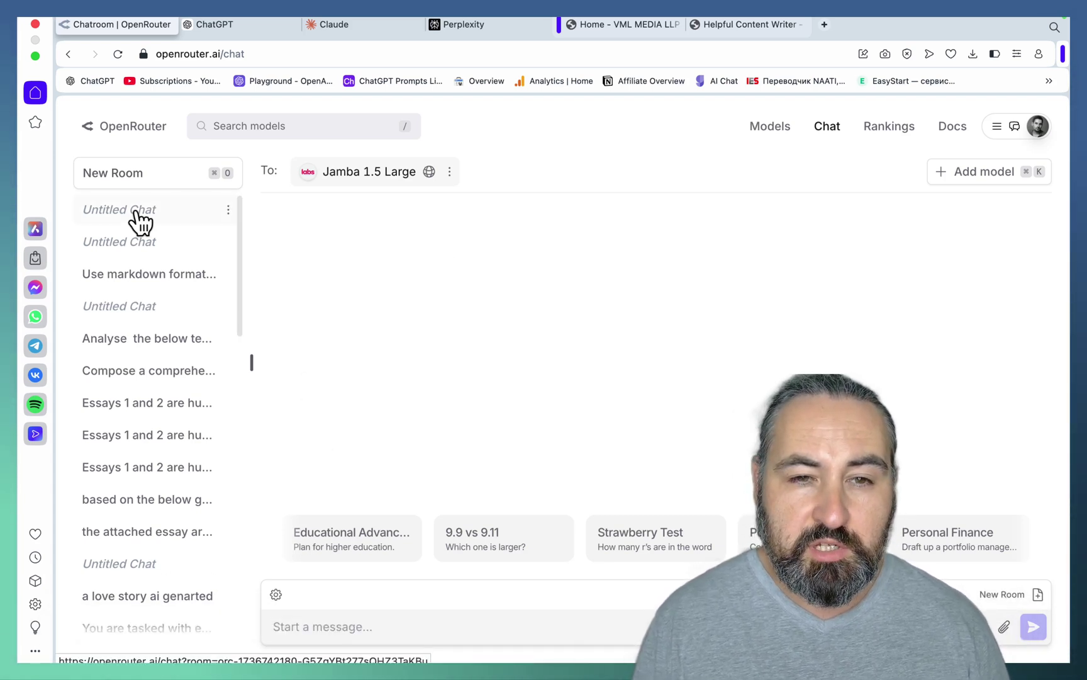
Go to the OpenRouter home page and start a new empty chat room
click(122, 126)
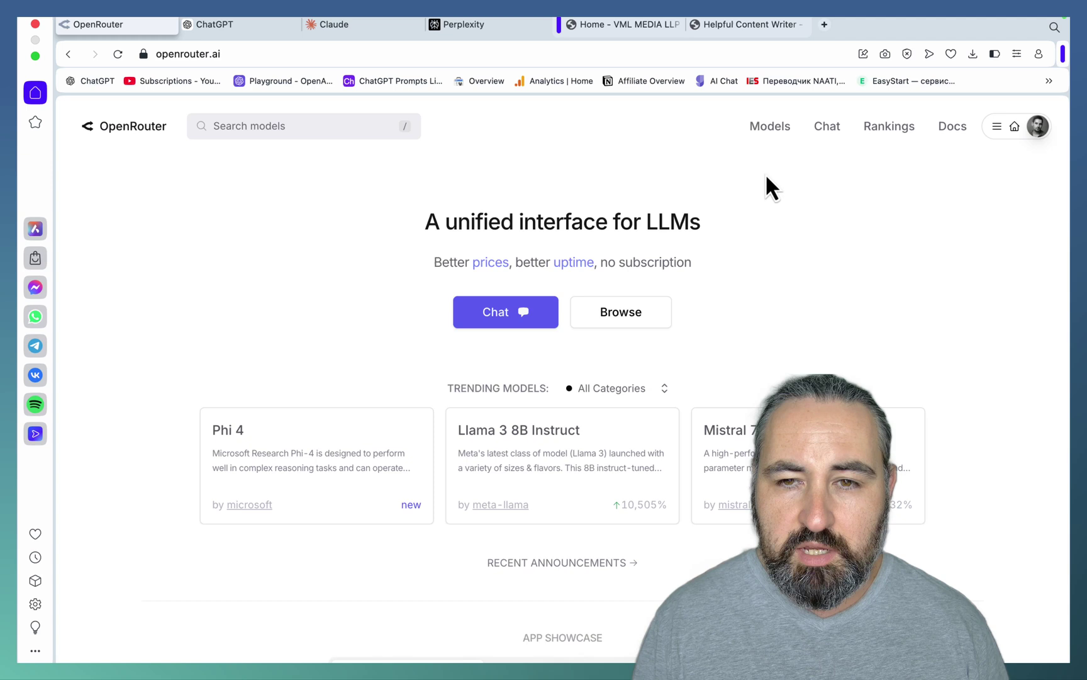
click(828, 128)
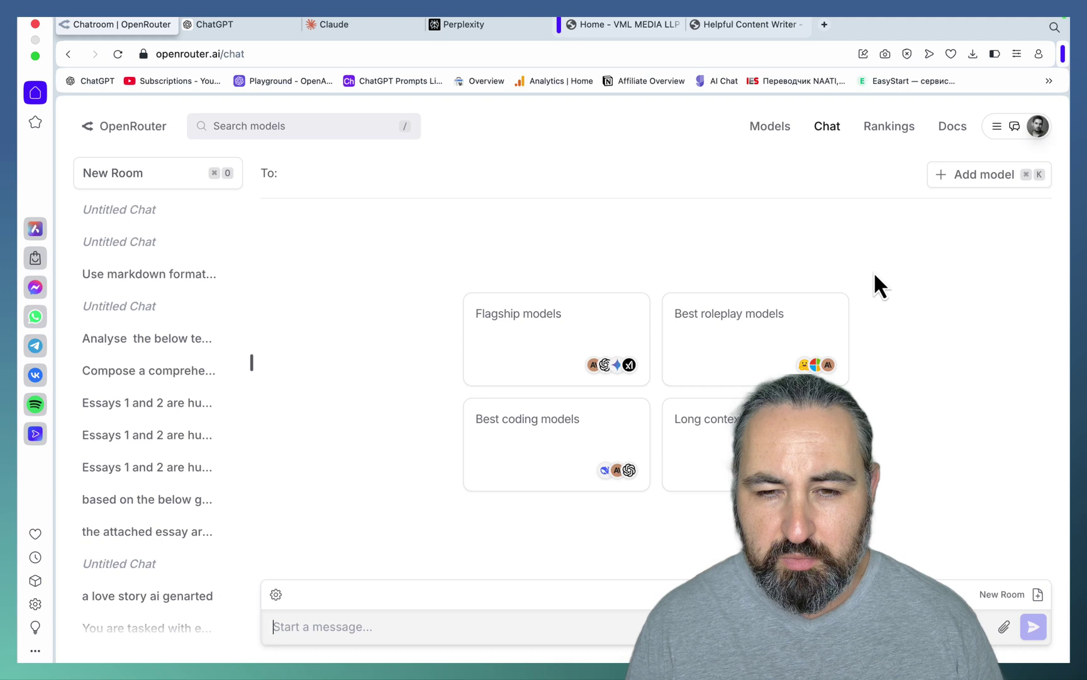
Add the Flagship models set with web search enabled, briefly checking the Claude and ChatGPT tabs
click(503, 324)
mouse_move(587, 171)
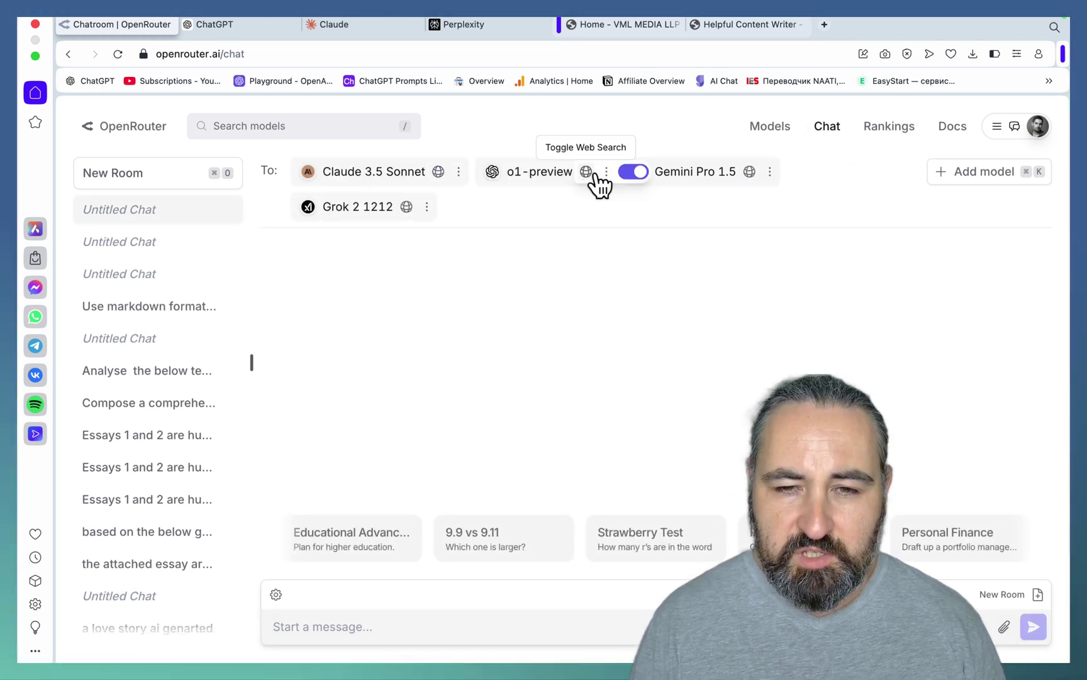
click(595, 173)
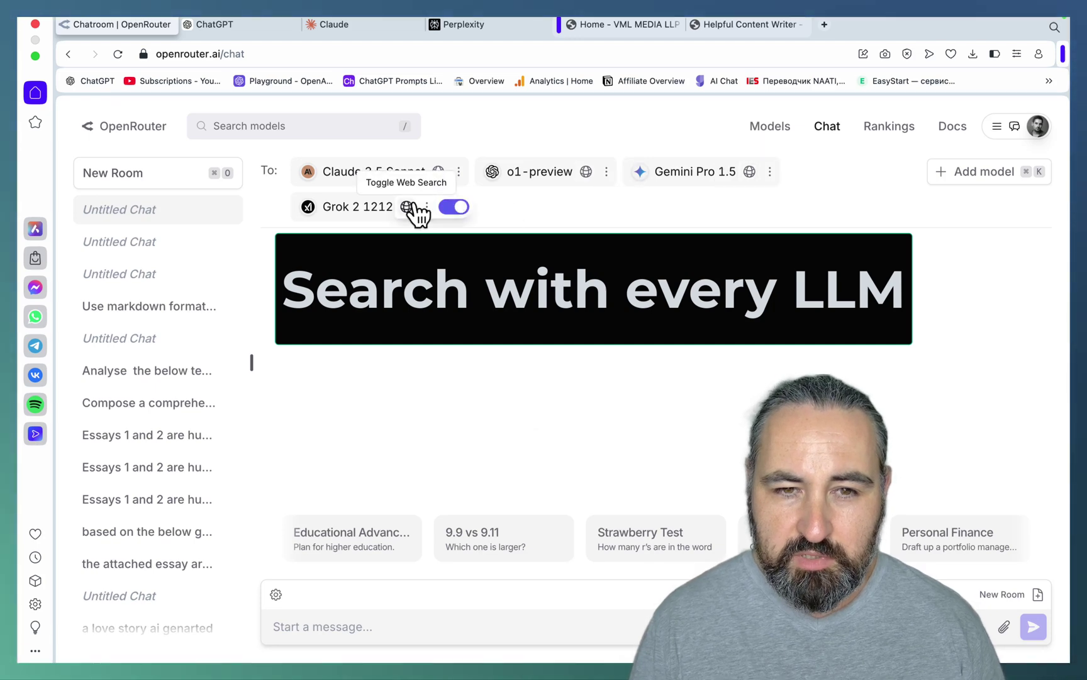
click(367, 27)
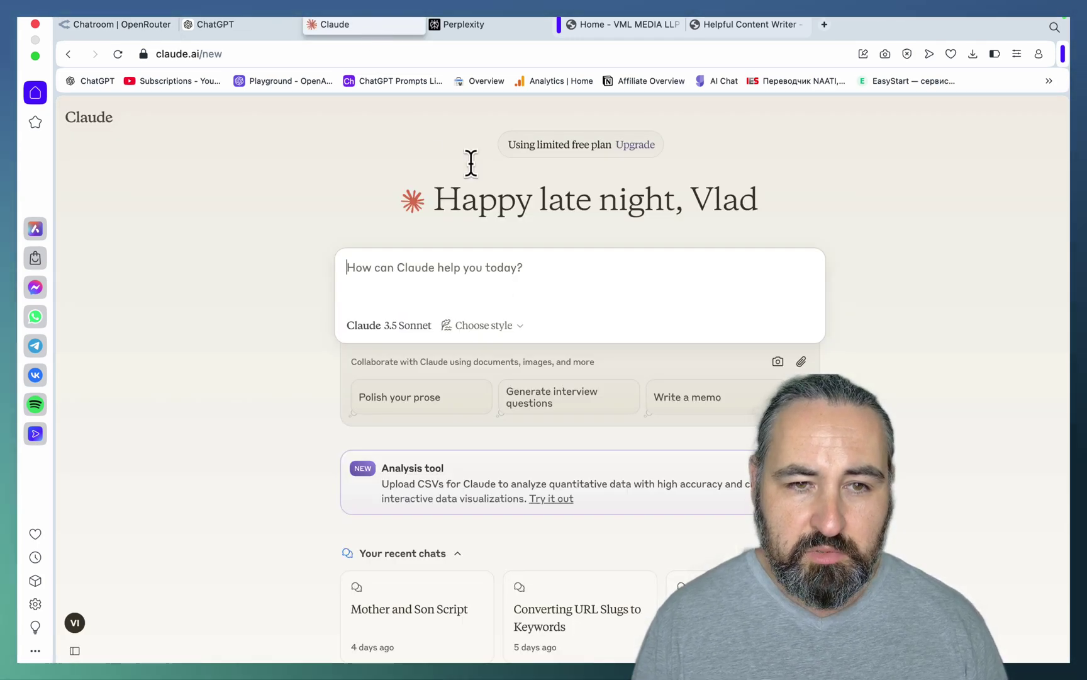
click(209, 27)
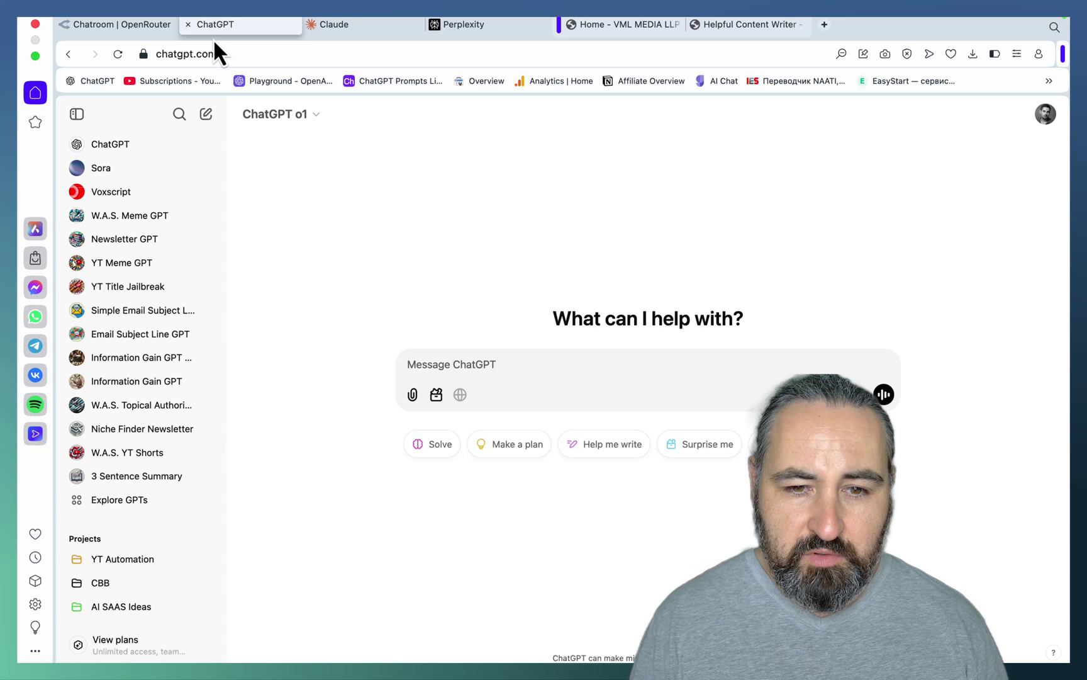
key(ctrl+shift+Tab)
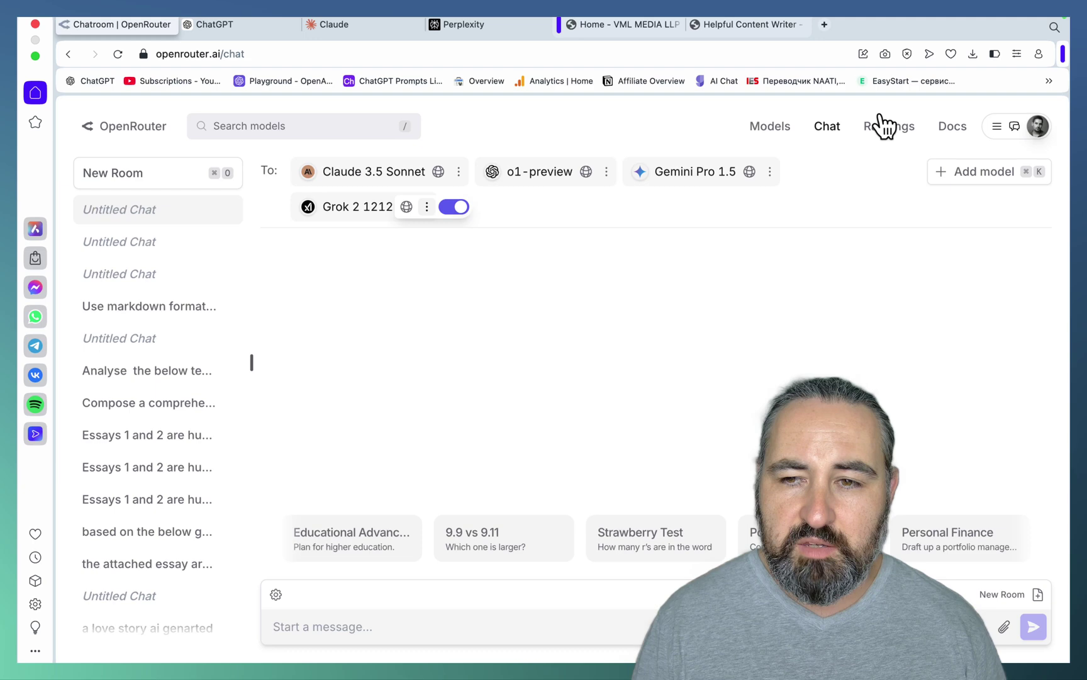
click(985, 182)
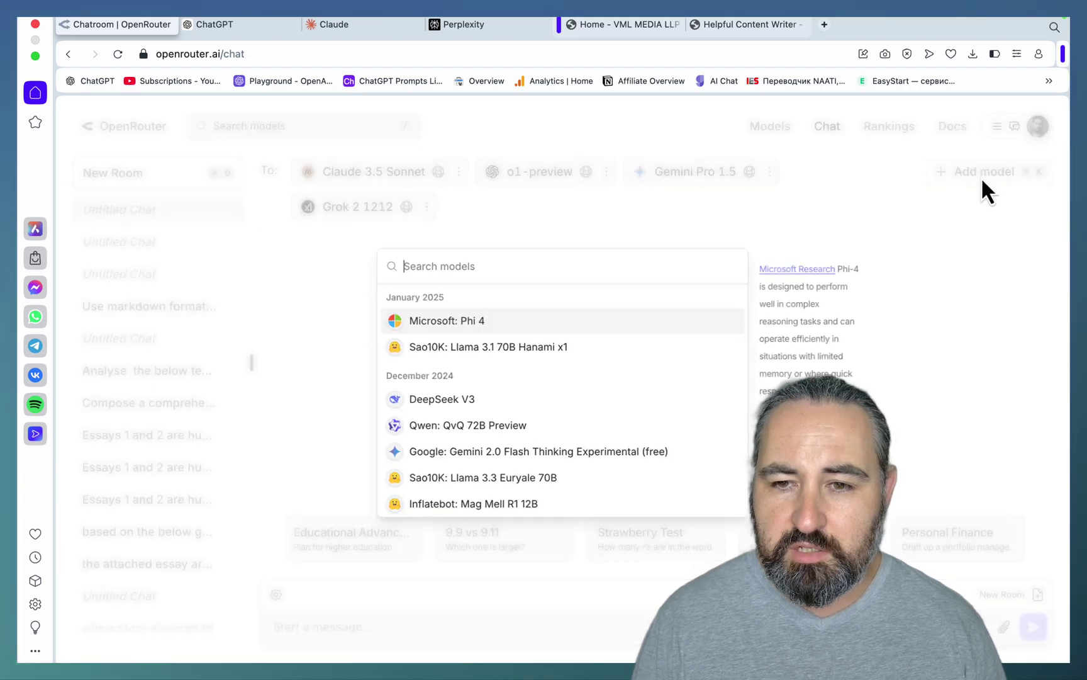
click(466, 398)
click(348, 626)
text(gibe)
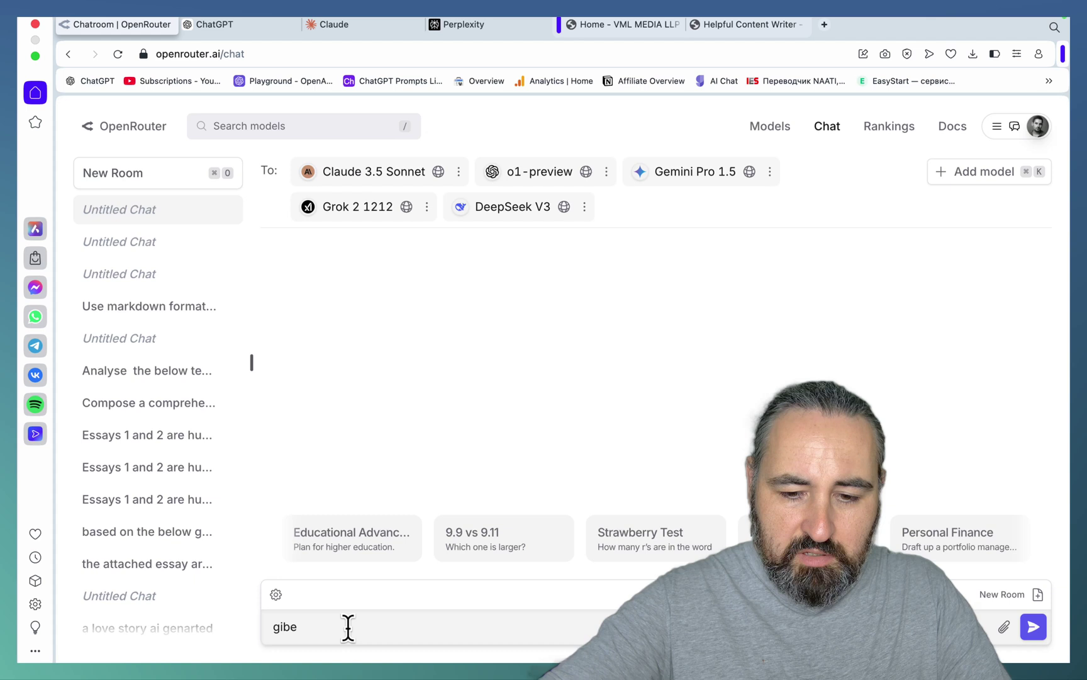
text( a deatiled guid)
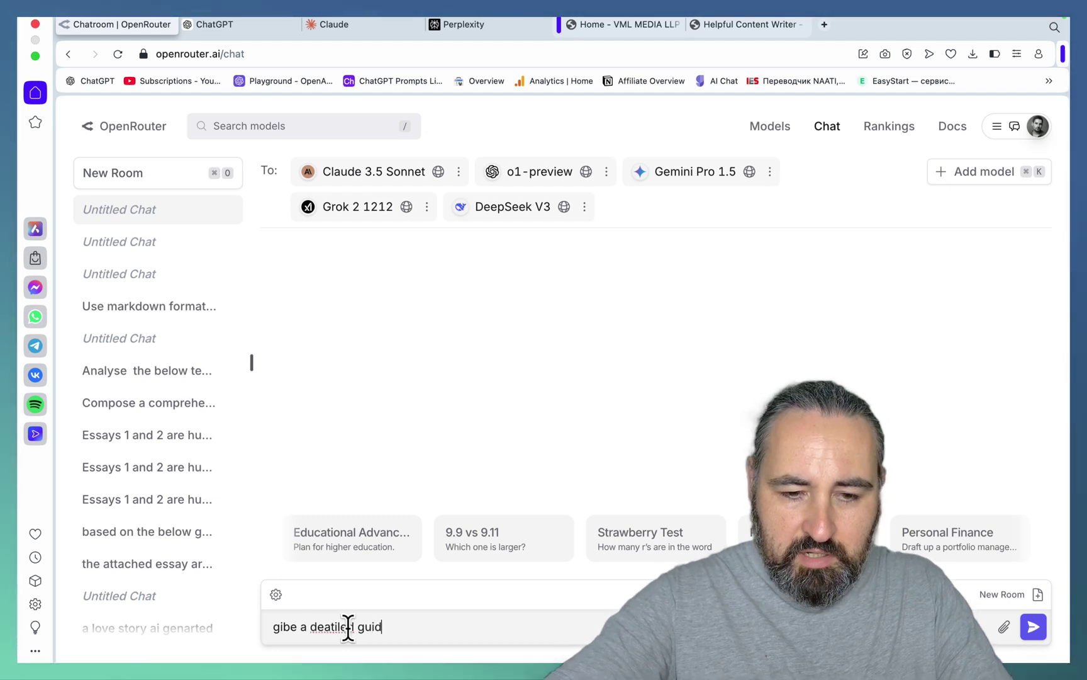
text(e withnfacts an)
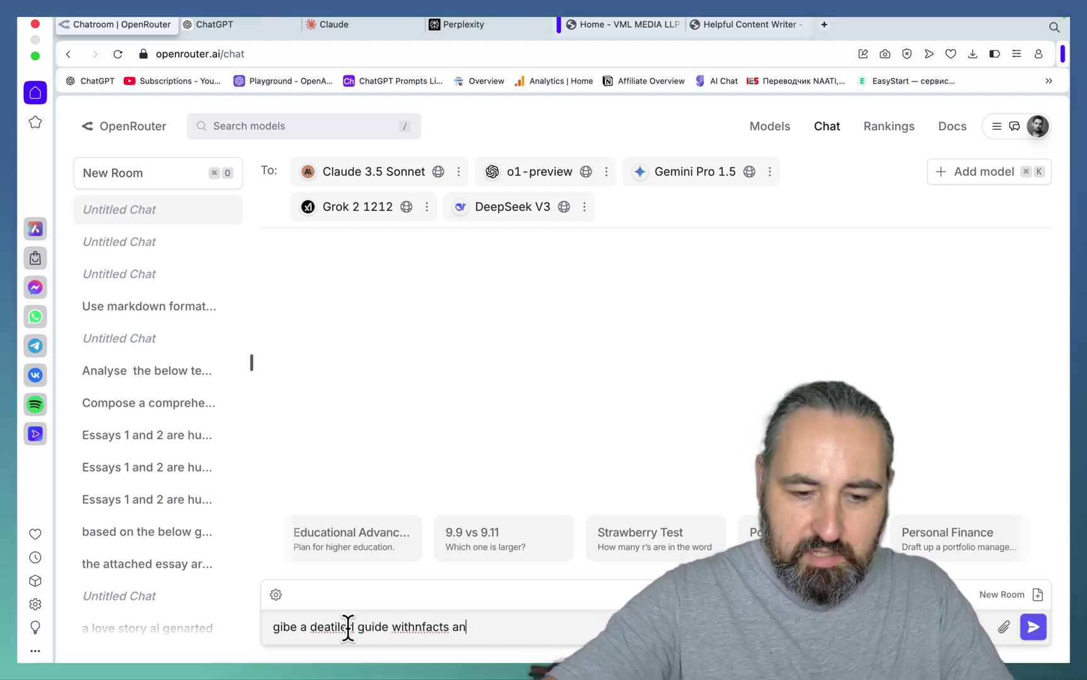
text(d statistics on )
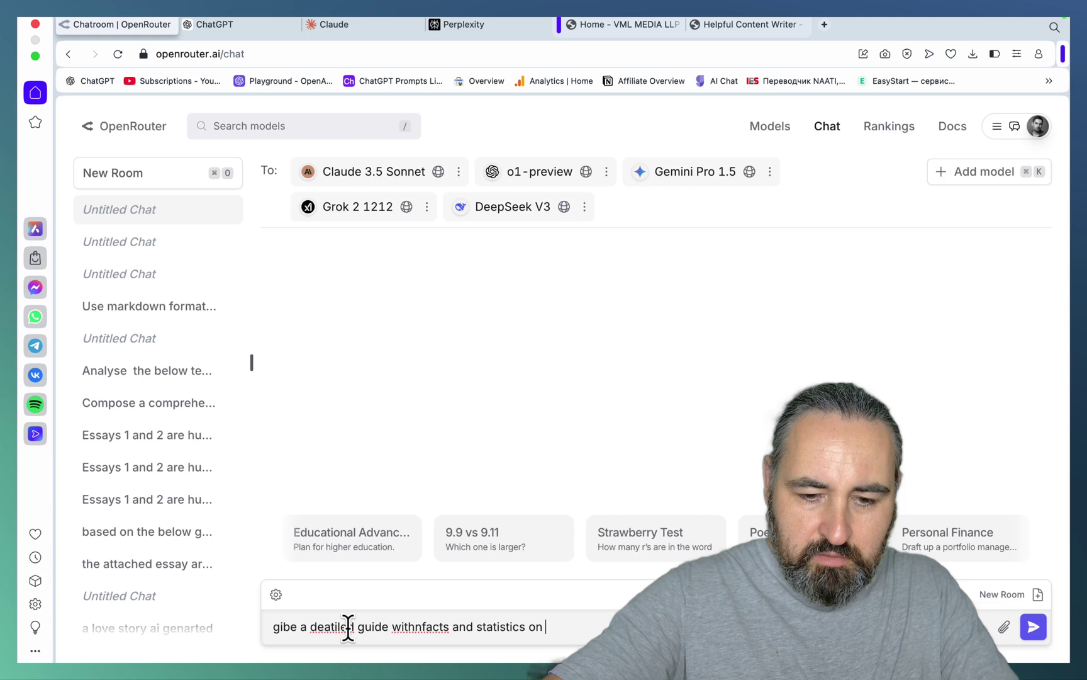
text(the latest te)
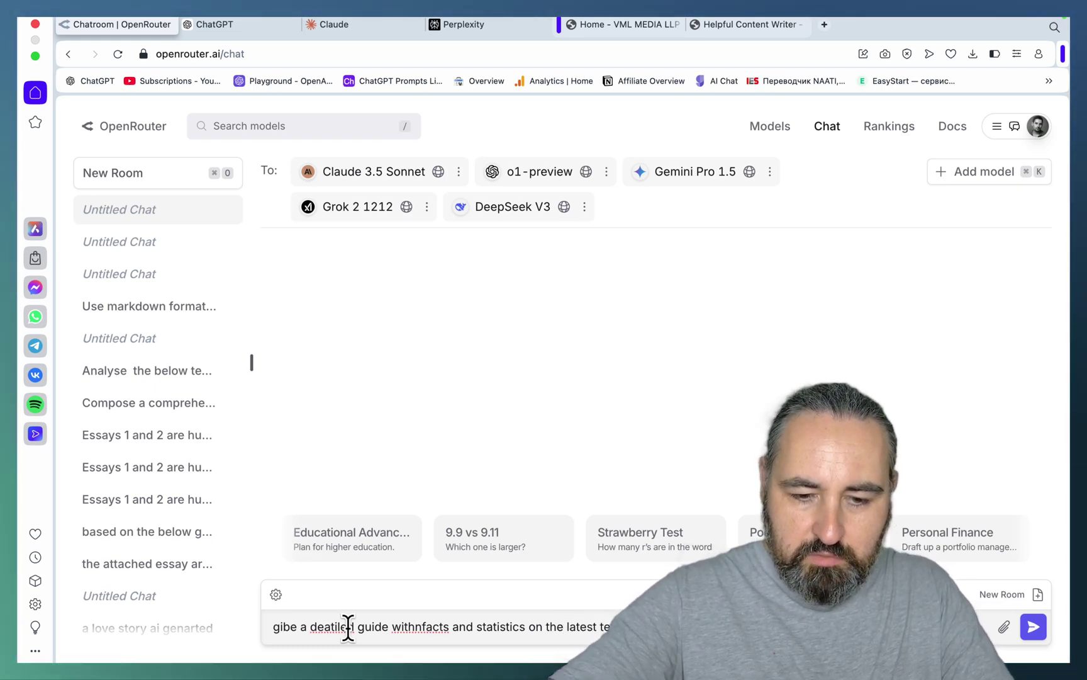
key(Return)
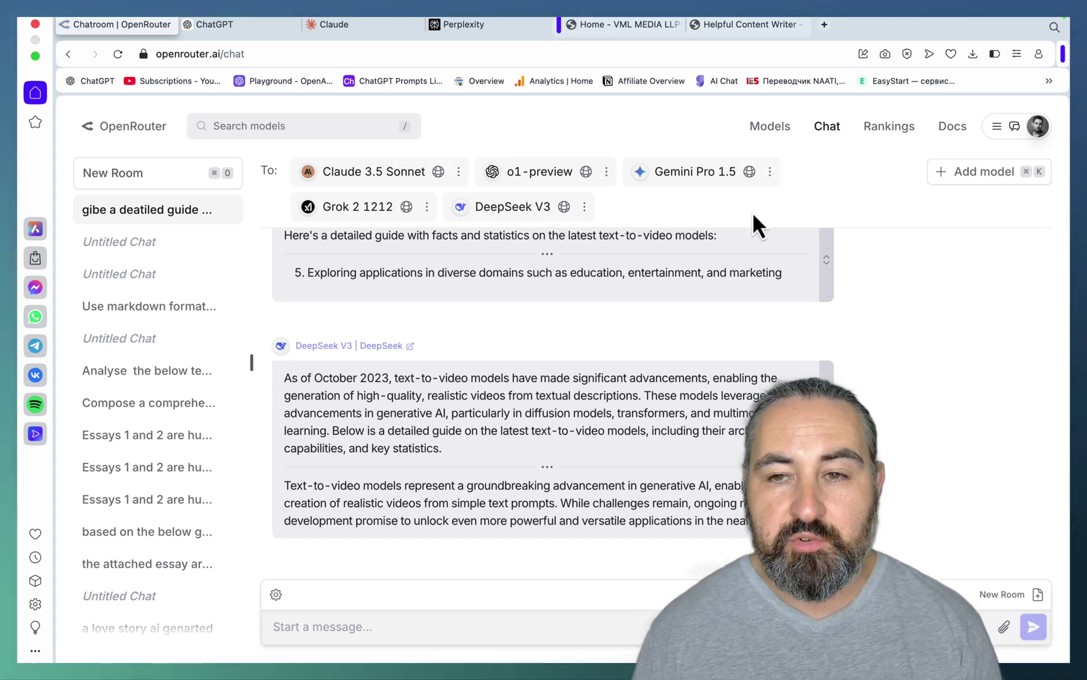
Add DeepSeek V3 and QvQ 72B Preview, then send the SEO dog-food article prompt to all models
click(963, 181)
mouse_move(552, 442)
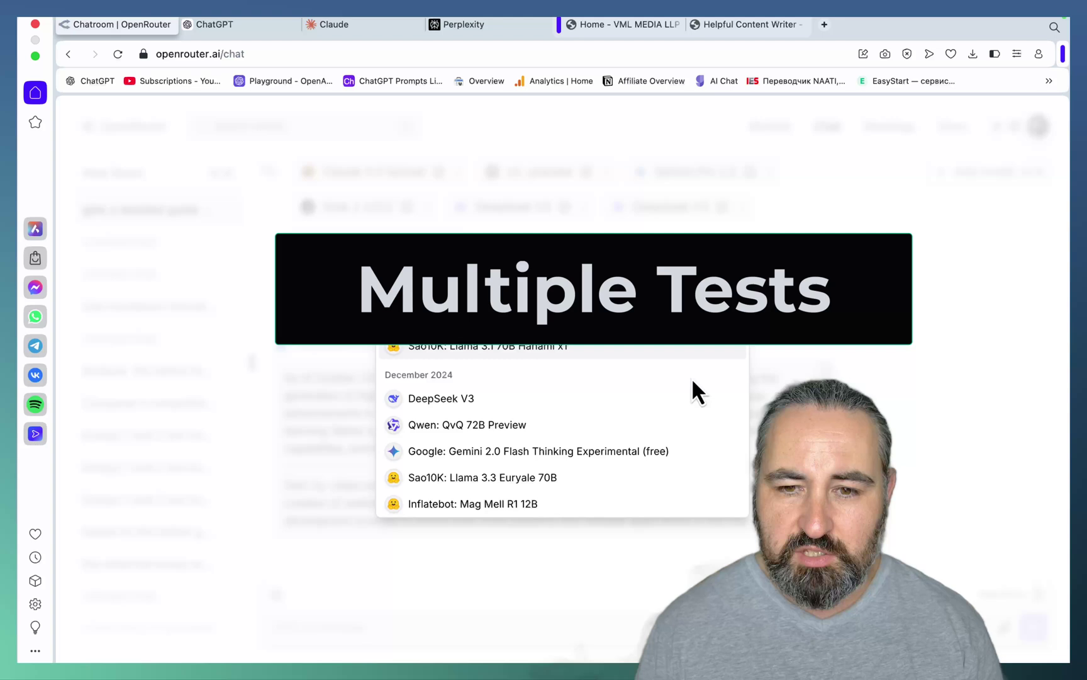
click(585, 426)
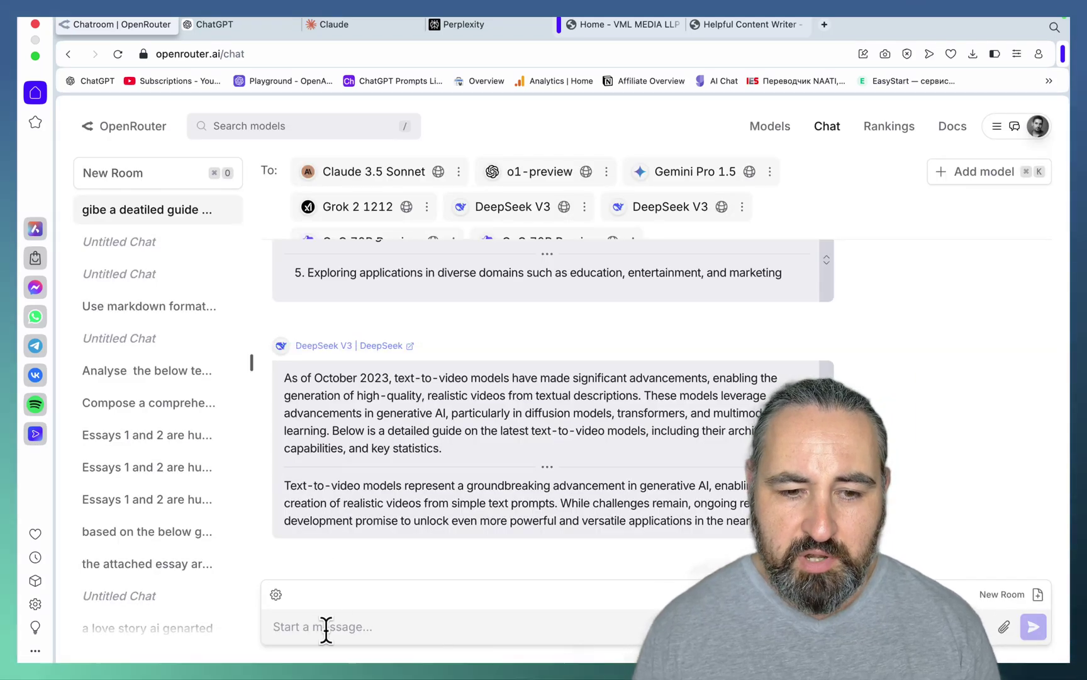
click(326, 627)
text(write)
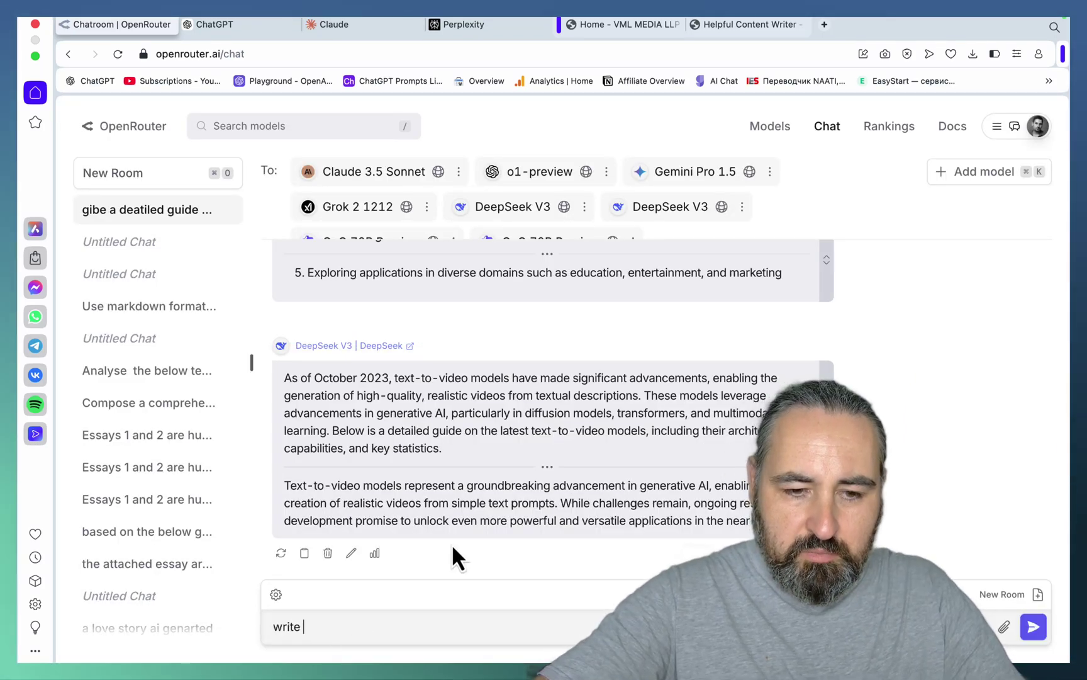
text( me a well resear)
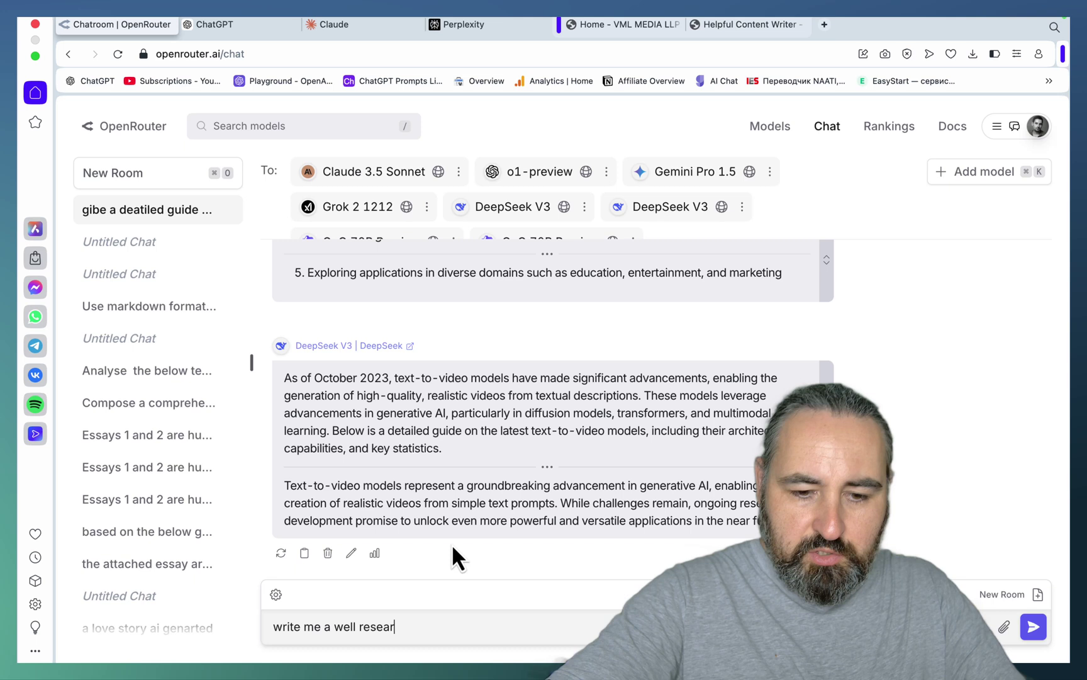
text(hced seo ptiolm)
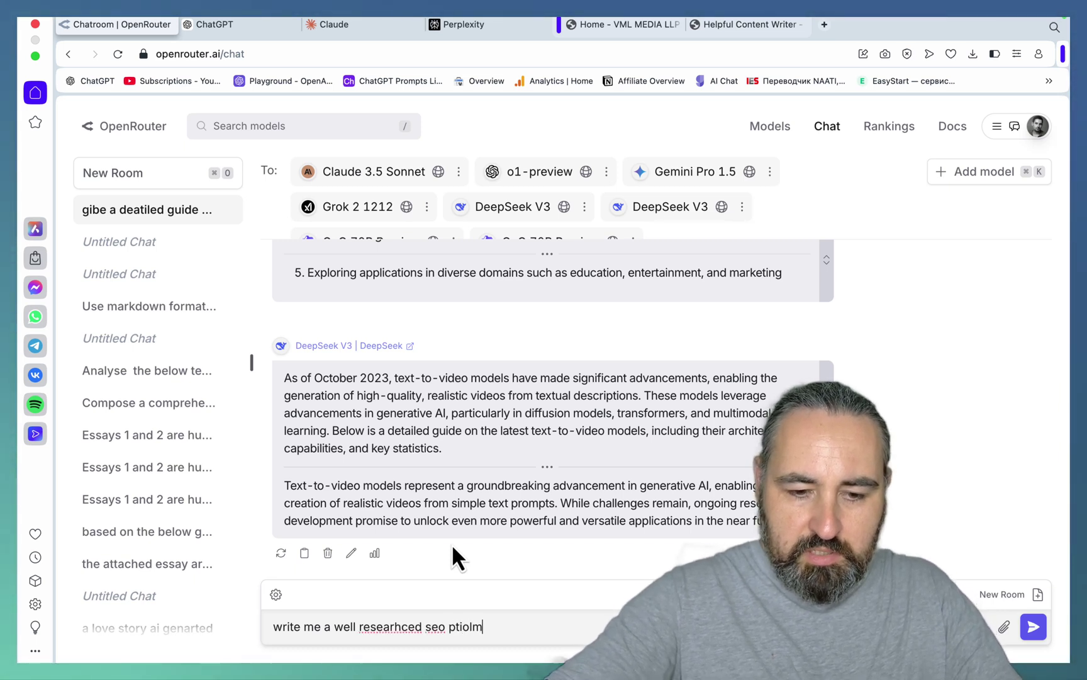
text(ied article on c)
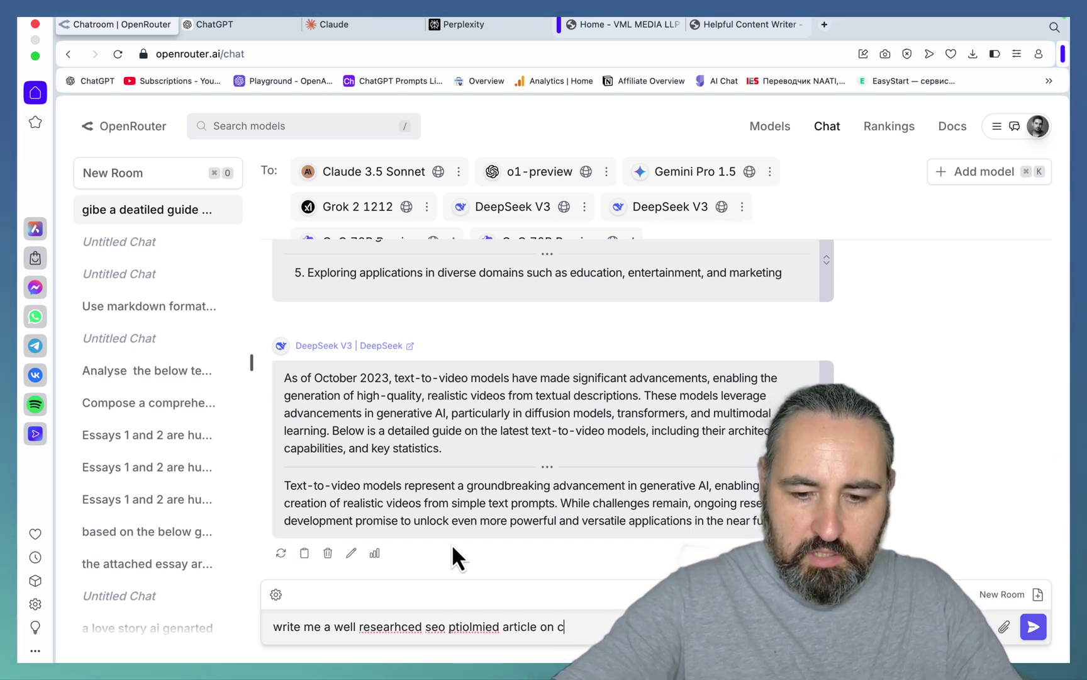
text(an dogs)
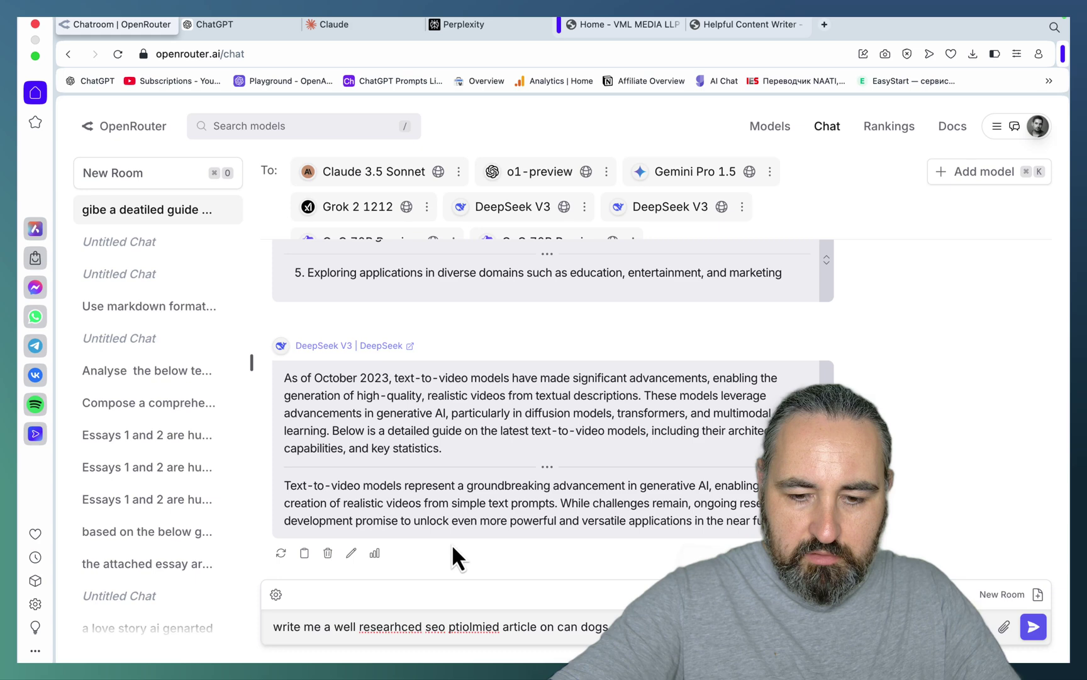
key(Return)
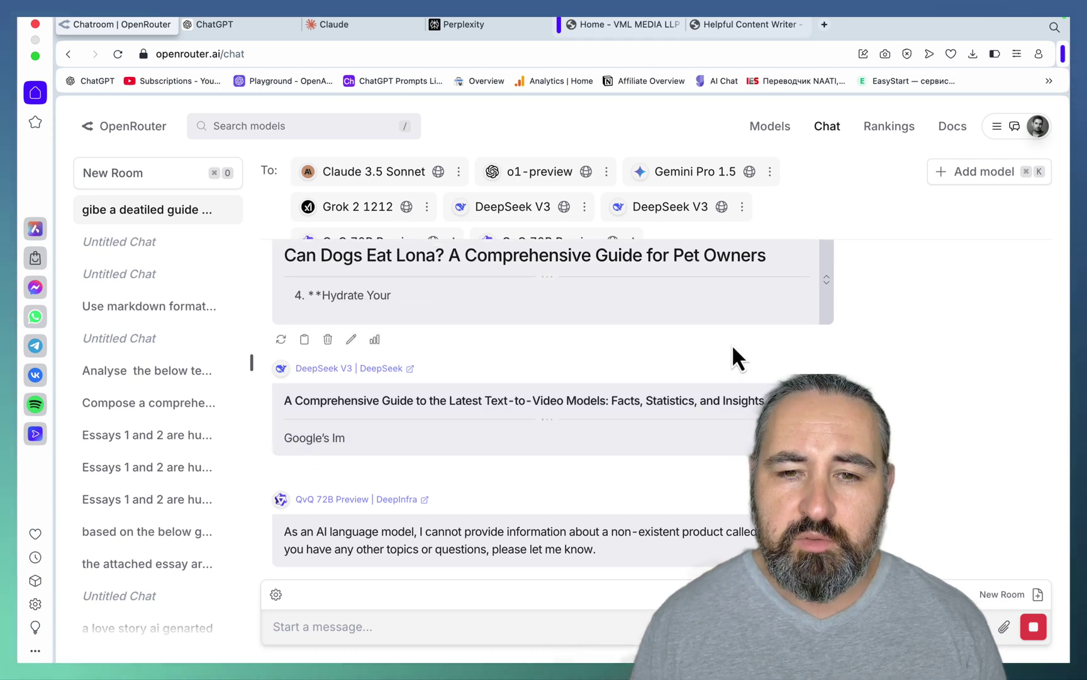
scroll(733, 347, up, 3)
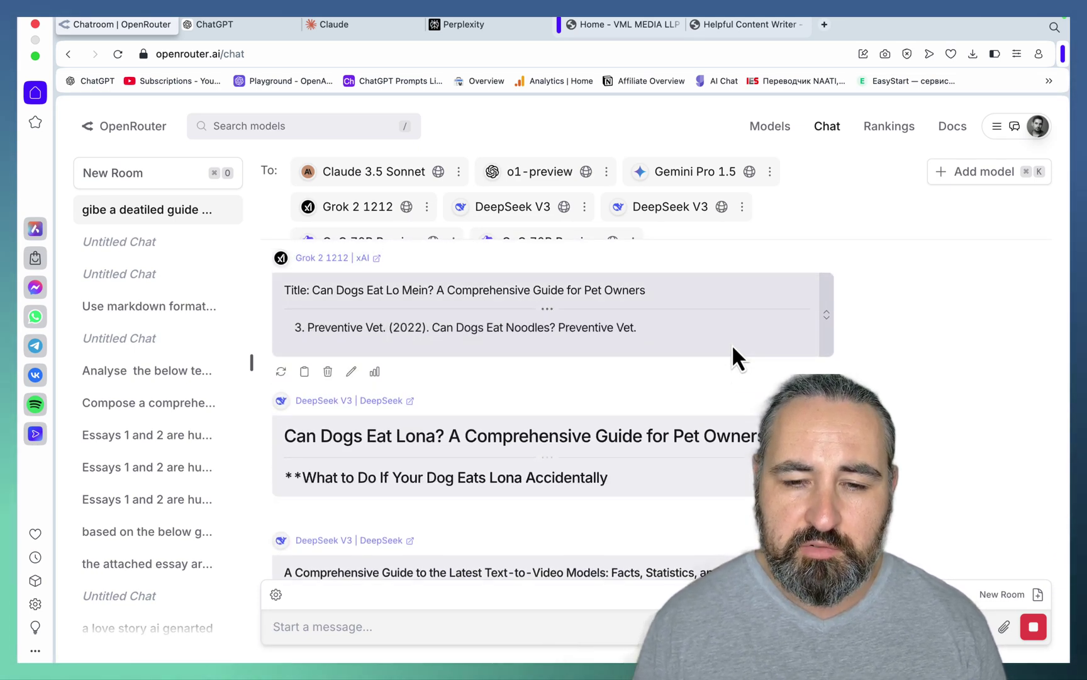
scroll(566, 334, down, 5)
Open a new room with Grok 2 1212 and the second DeepSeek V3 disabled
click(160, 174)
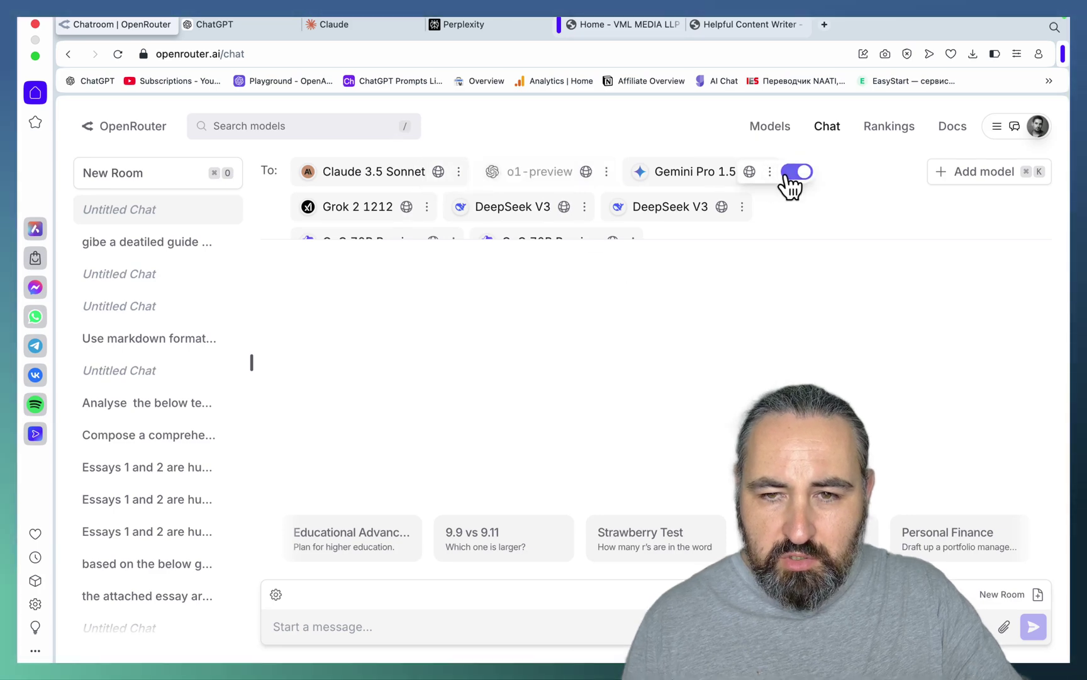
click(429, 207)
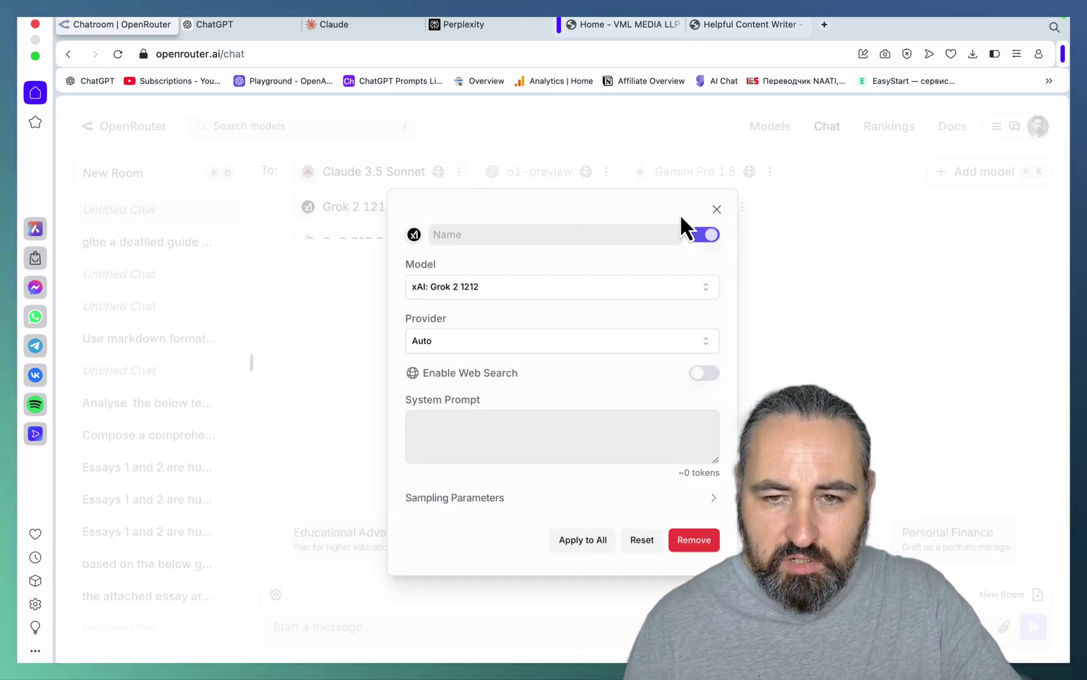
click(717, 209)
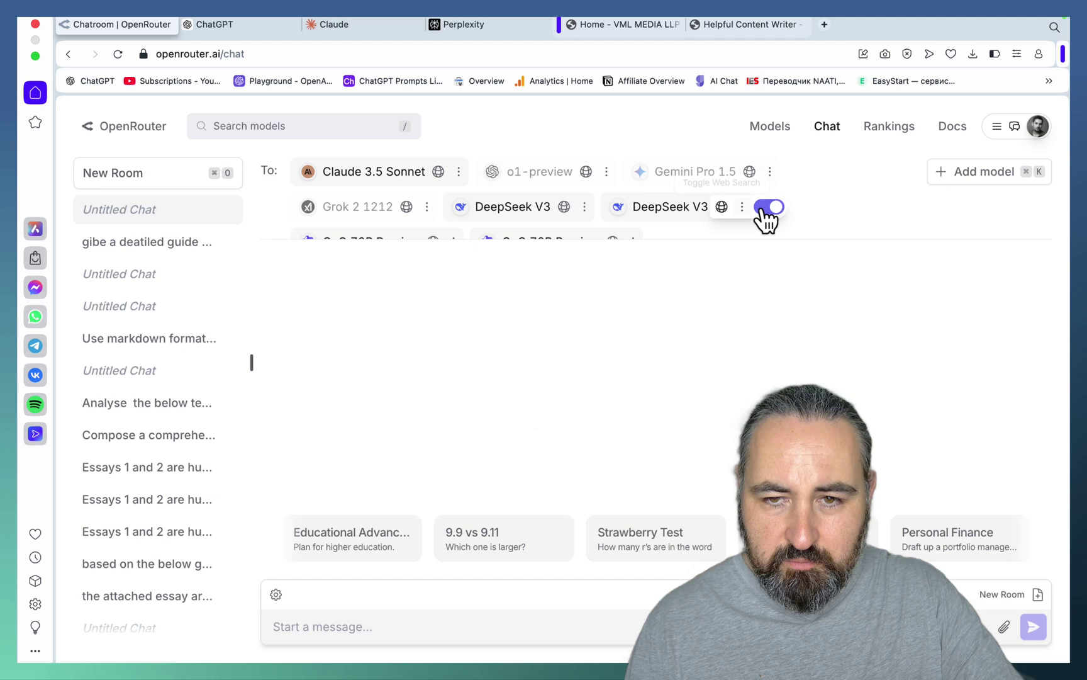
click(770, 207)
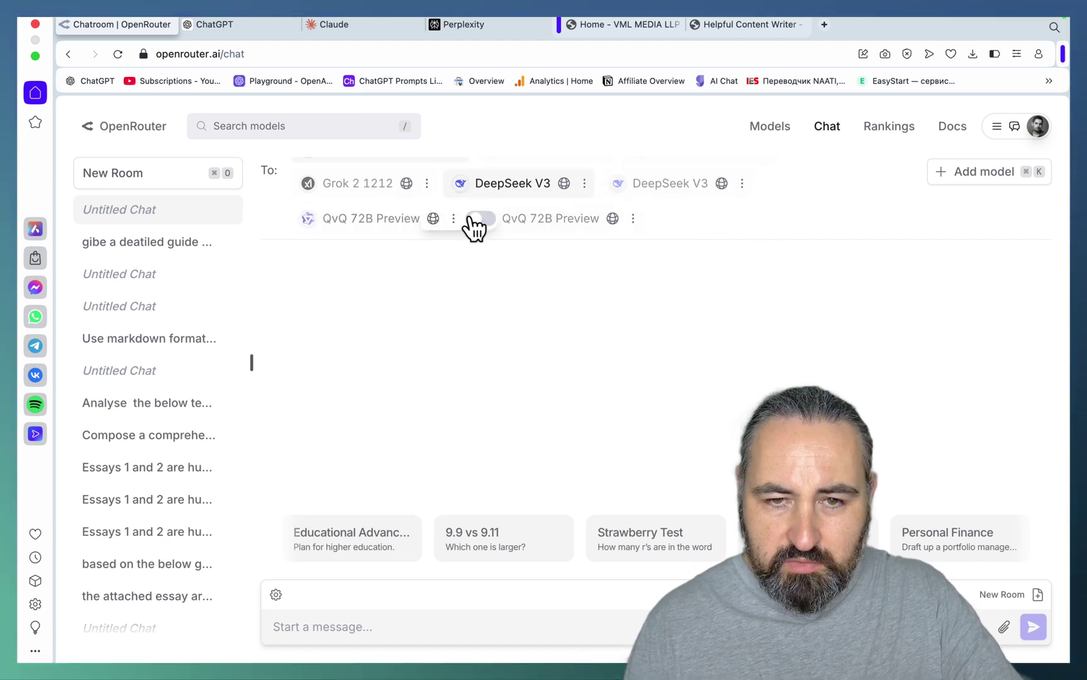
Send the pasted 'Can dogs eat longan' SEO article prompt and copy Claude's answer
click(325, 629)
key(super+v)
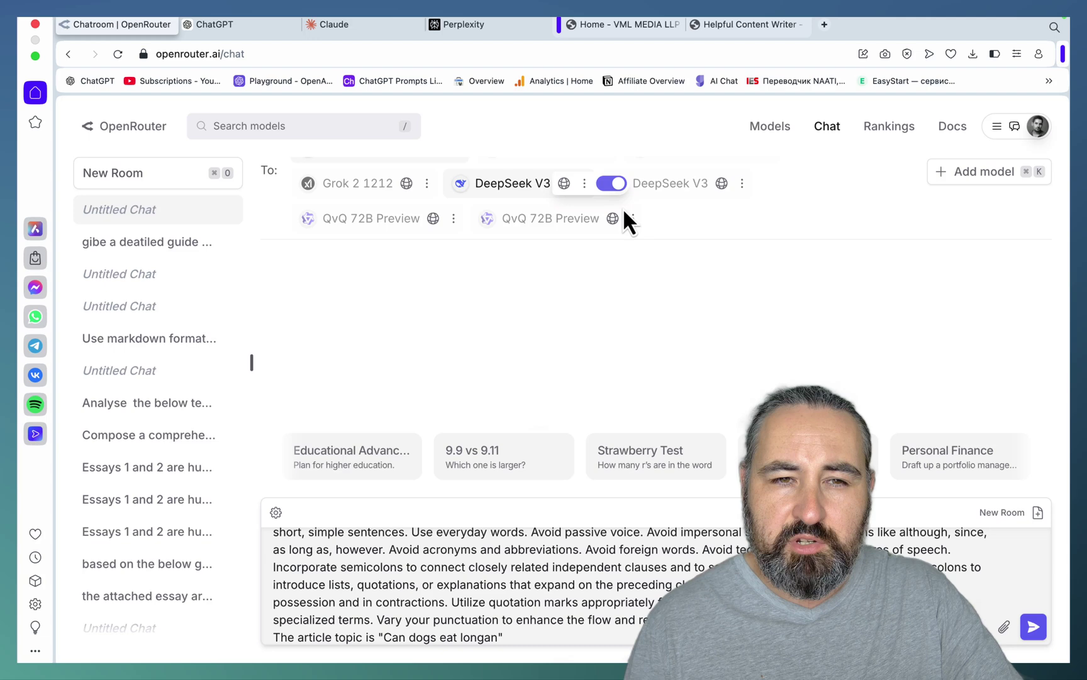
click(1034, 627)
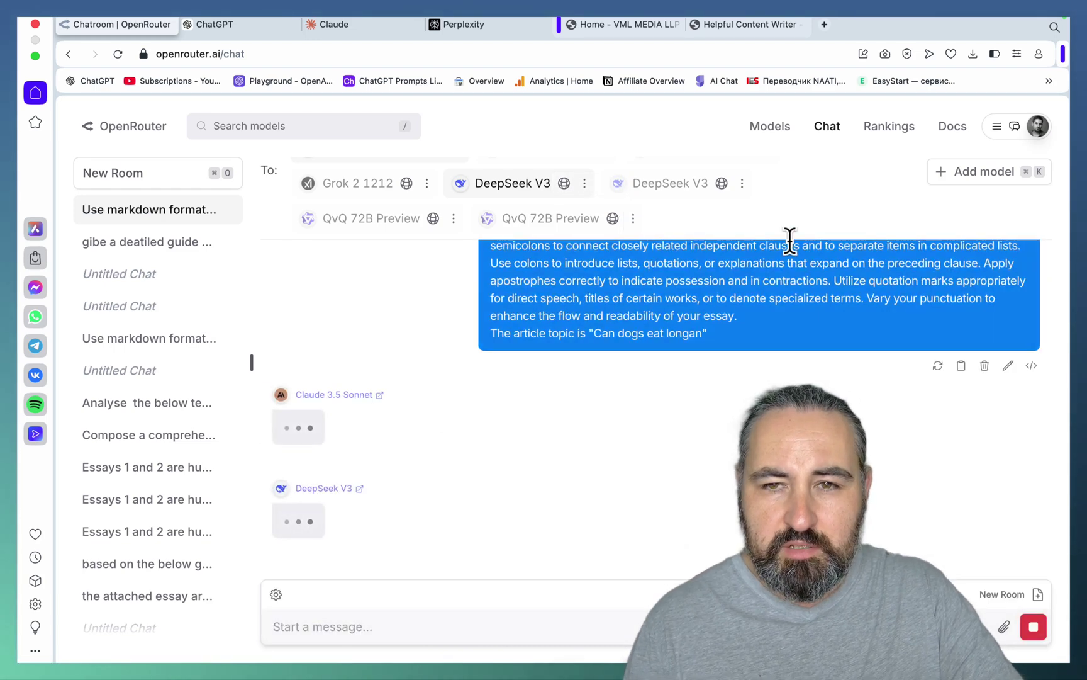
right_click(304, 381)
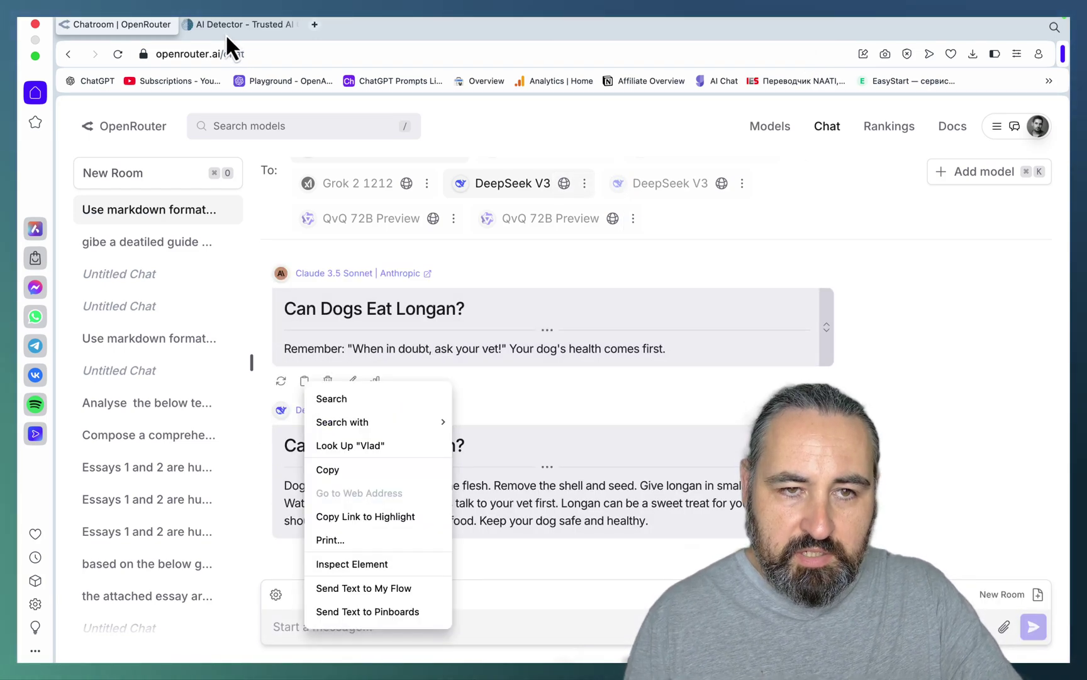
Paste Claude's longan article into ZeroGPT and run detection, scoring 0% AI
key(Escape)
key(ctrl+Tab)
scroll(518, 292, up, 5)
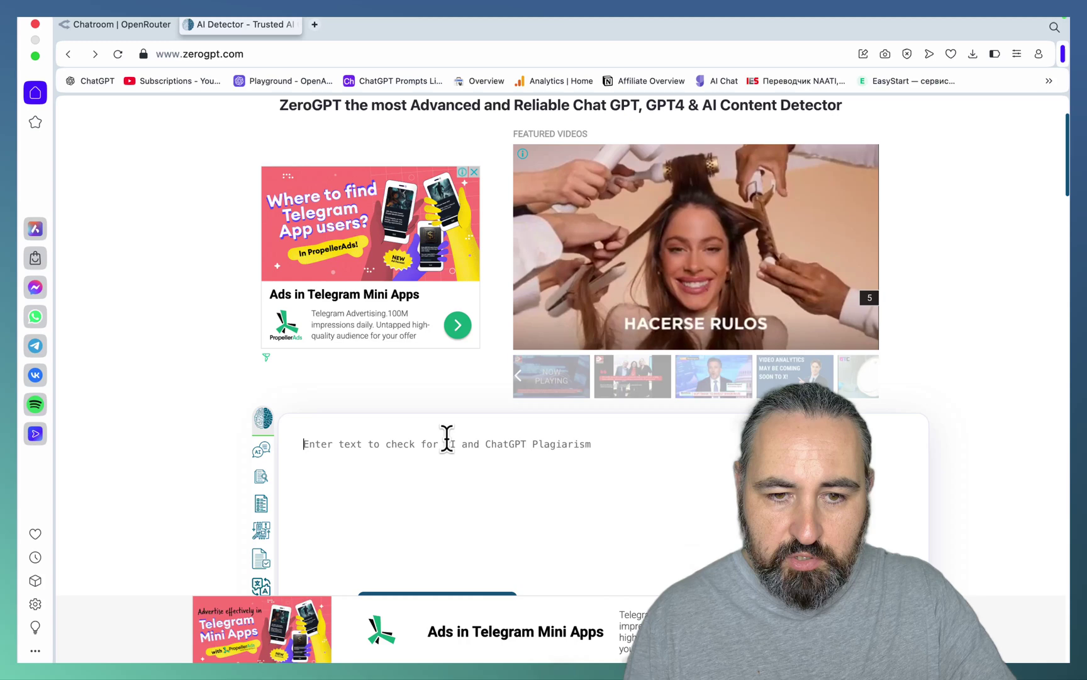
key(super+v)
scroll(478, 438, down, 4)
key(super+z)
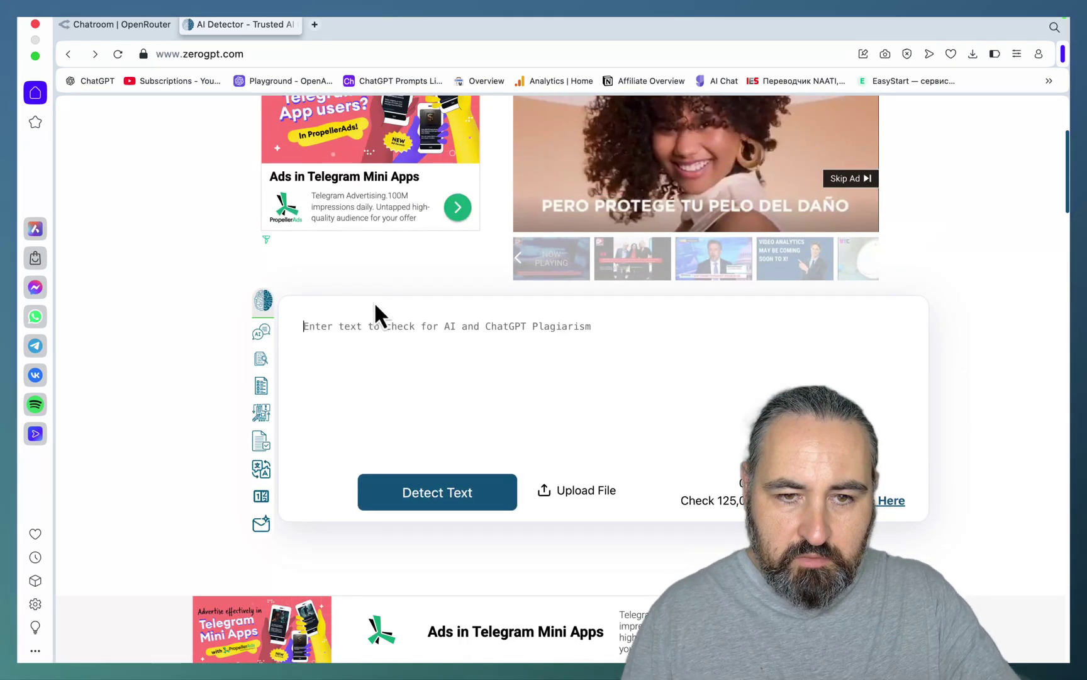
key(super+v)
click(423, 496)
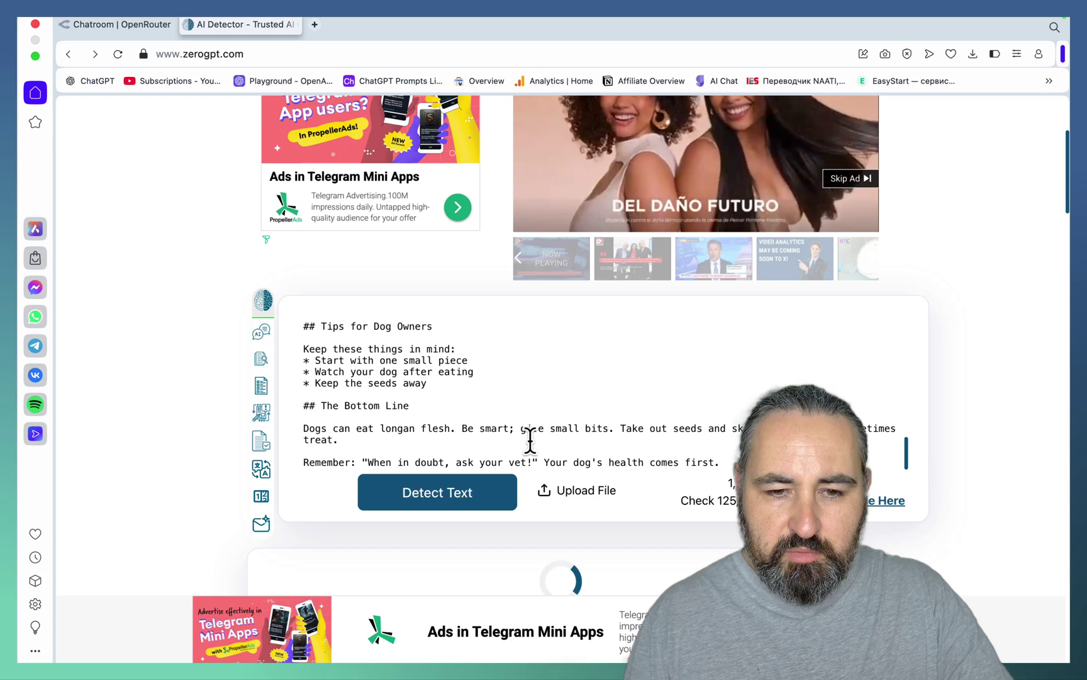
scroll(578, 428, down, 5)
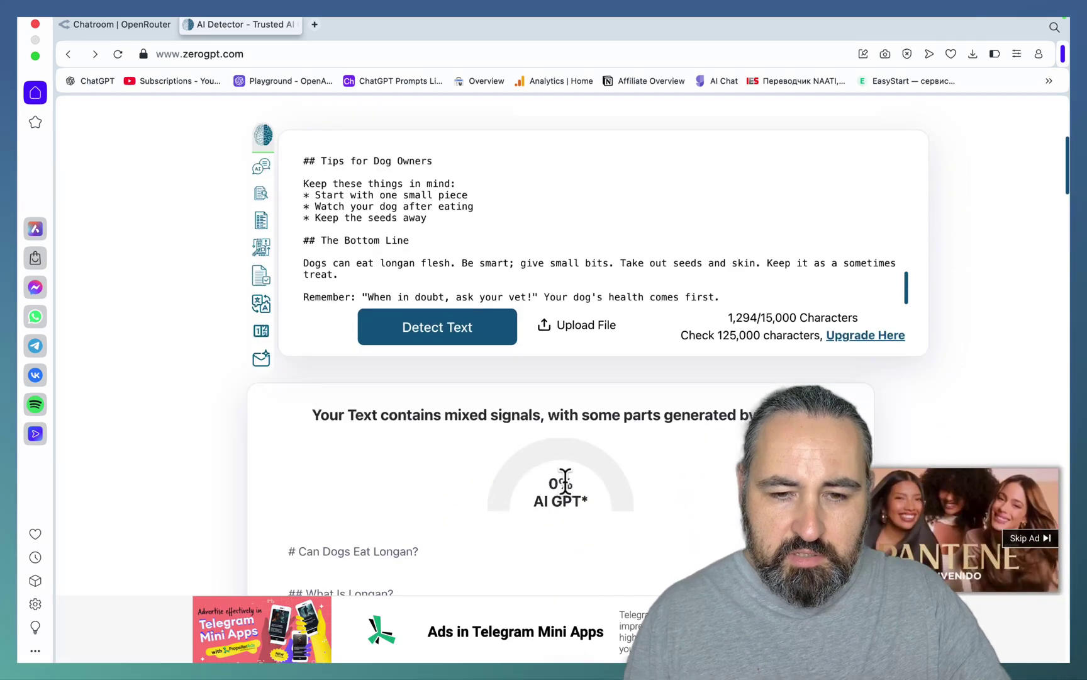
Check DeepSeek V3's longan article in ZeroGPT (18.2% AI), ending back in OpenRouter
click(143, 30)
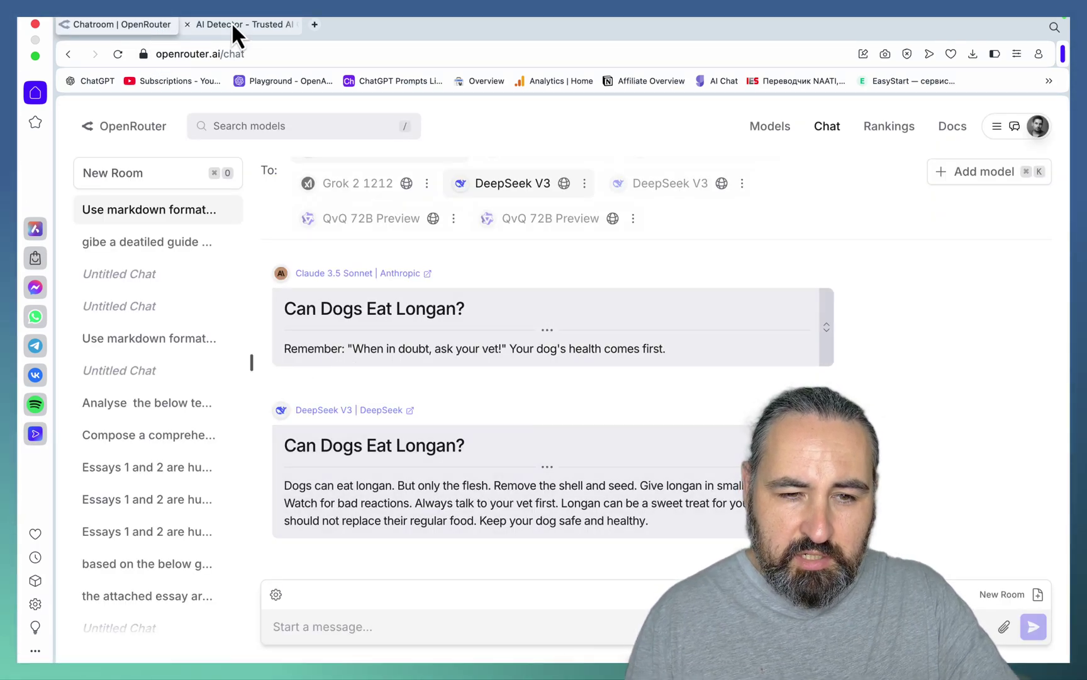
click(232, 24)
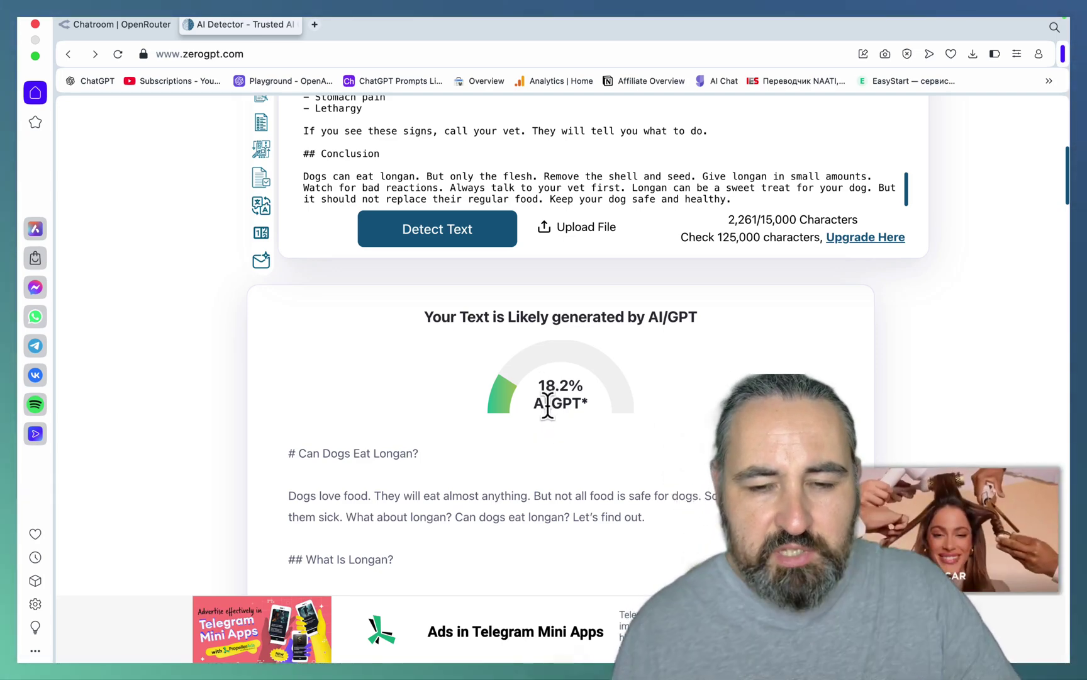
click(147, 27)
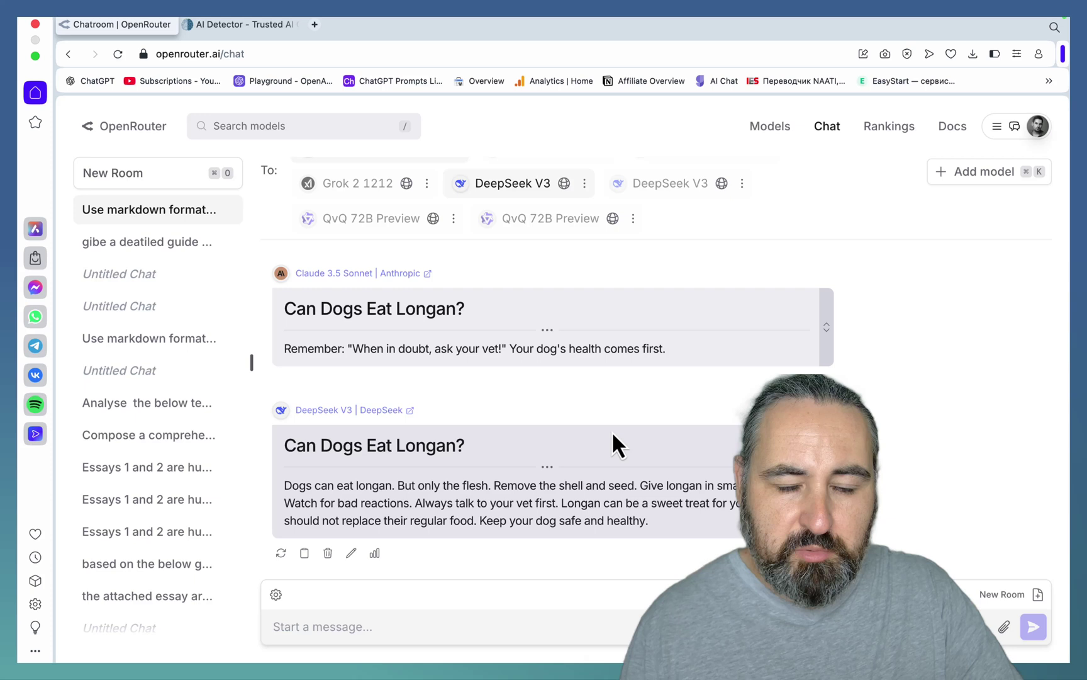